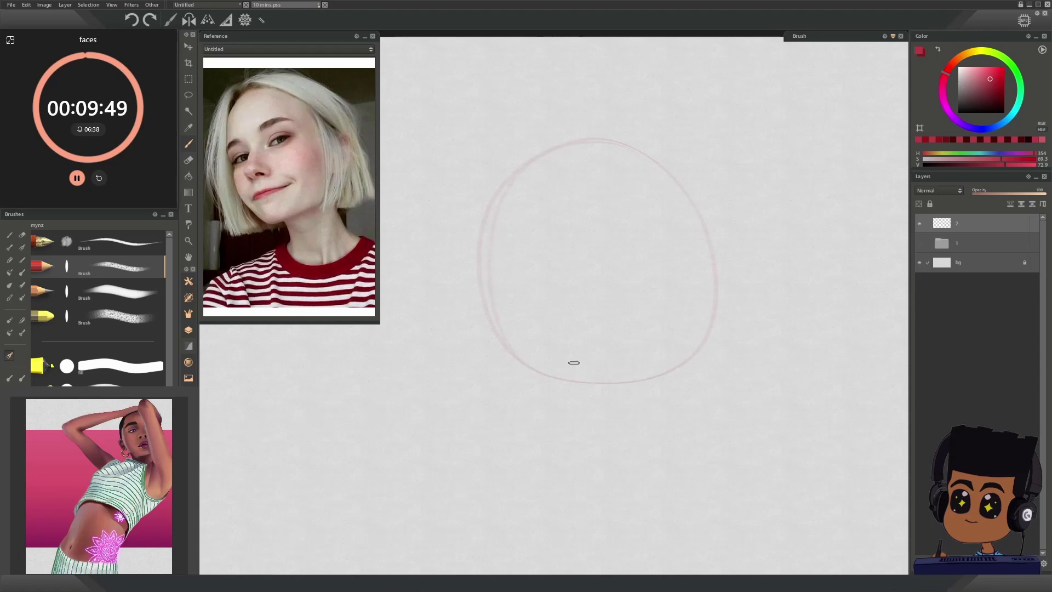
- Sketch a large loose circle on the canvas as the base of the head, reinforcing its outline with repeated strokes
mouse_move(536, 167)
mouse_down()
mouse_move(699, 171)
mouse_move(712, 188)
mouse_up()
mouse_move(654, 147)
mouse_down()
mouse_move(717, 250)
mouse_move(663, 372)
mouse_up()
mouse_move(594, 141)
mouse_down()
mouse_move(497, 340)
mouse_move(642, 372)
mouse_up()
drag(540, 377, 710, 307)
drag(711, 200, 636, 381)
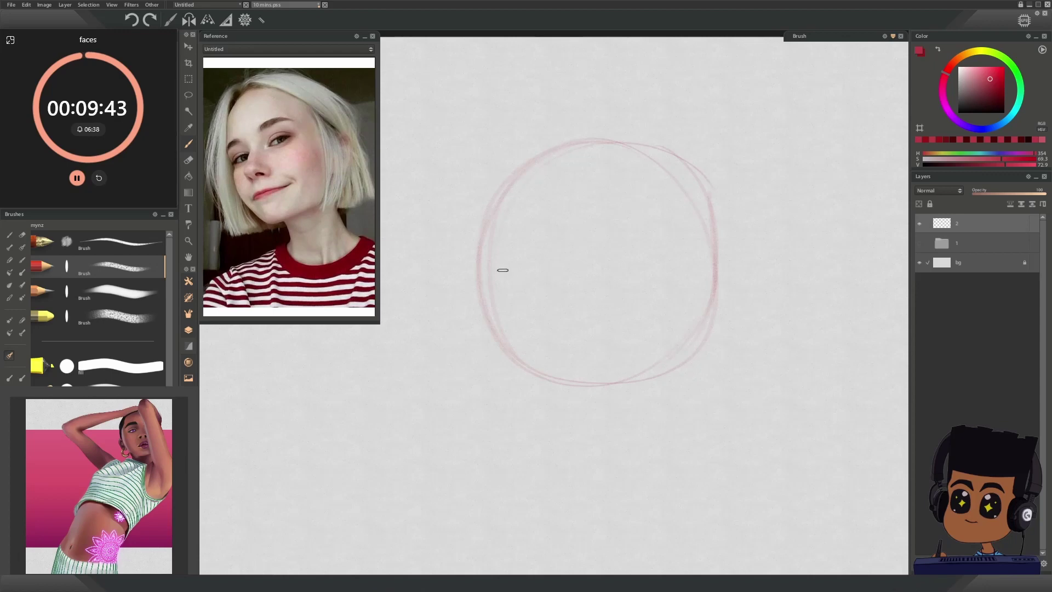
- Block in the tilted face inside the circle with curved eye and brow lines, tapering cheek planes and a line from nose base to chin
drag(509, 260, 644, 219)
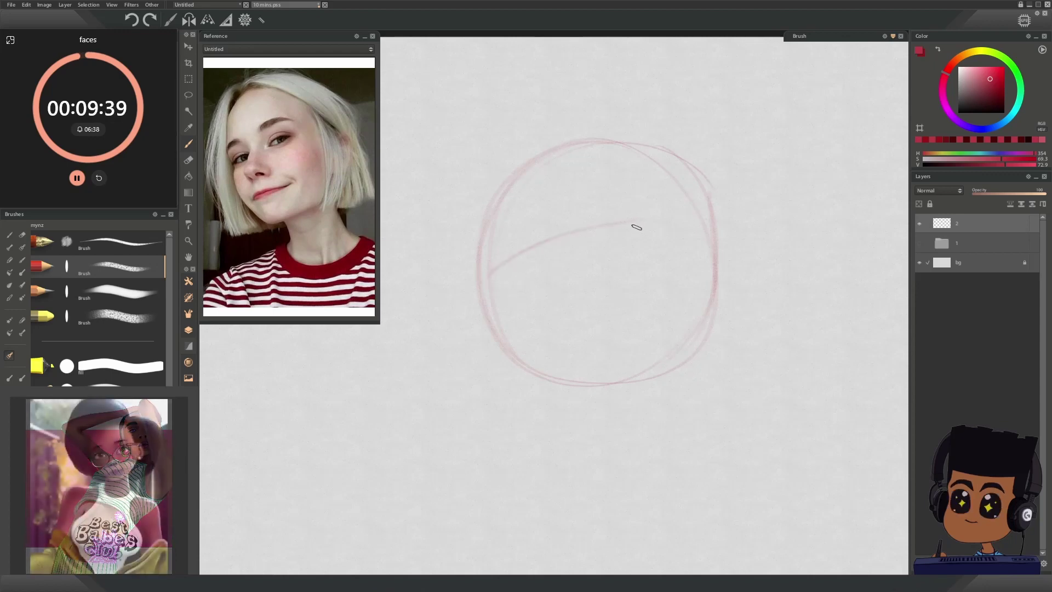
mouse_move(477, 260)
mouse_down()
mouse_move(499, 274)
mouse_move(488, 270)
mouse_up()
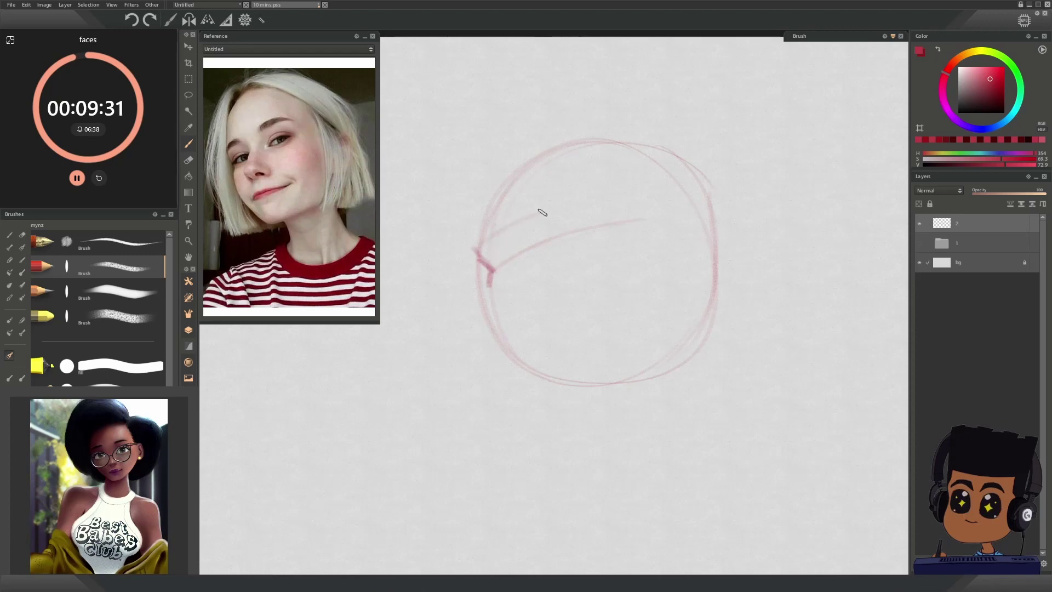
mouse_move(487, 245)
mouse_down()
mouse_move(577, 199)
mouse_move(652, 222)
mouse_up()
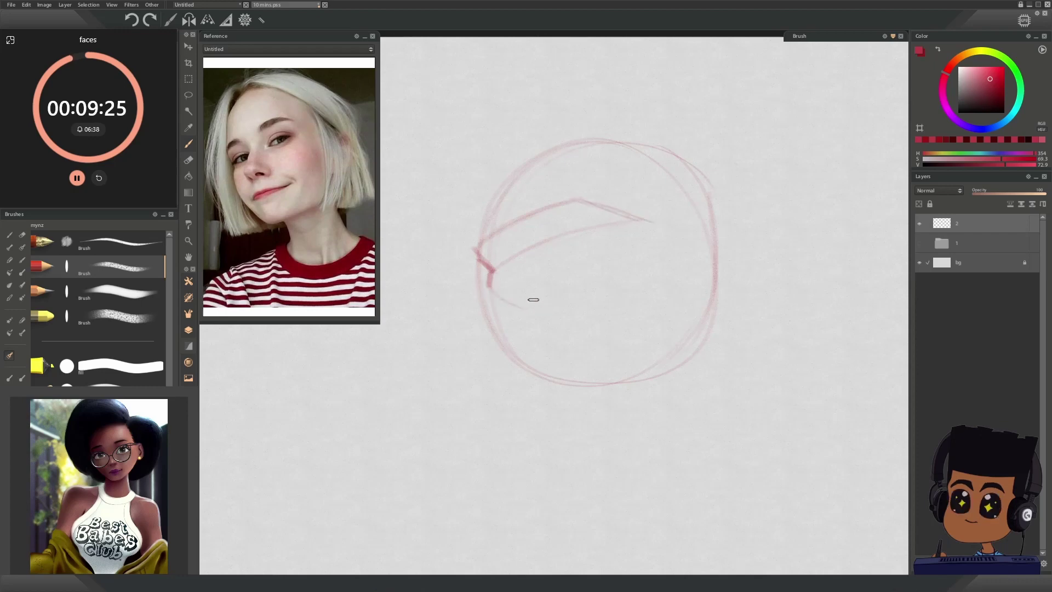
drag(487, 286, 541, 310)
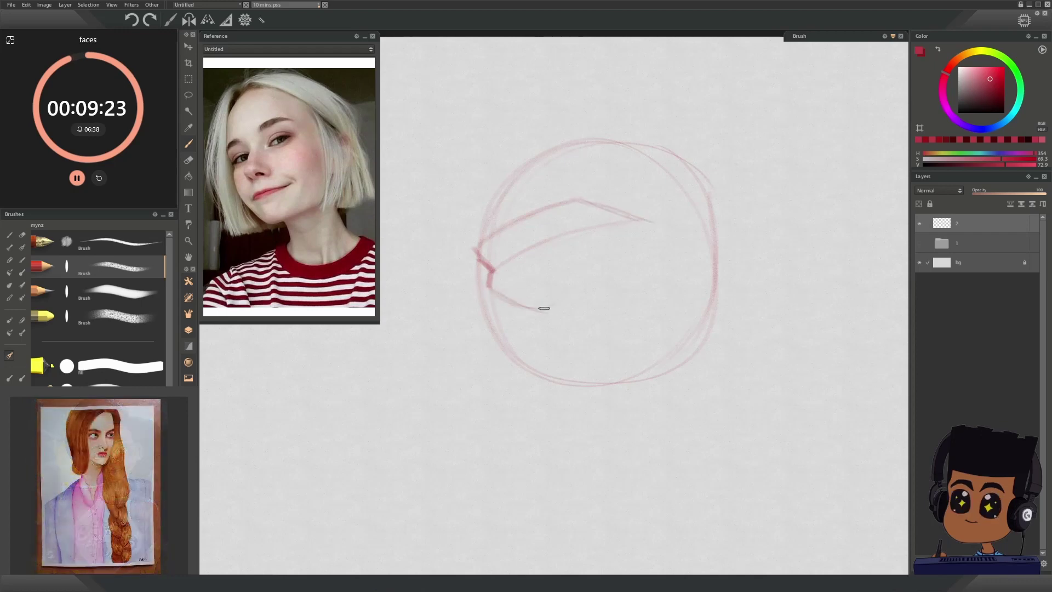
drag(640, 218, 541, 309)
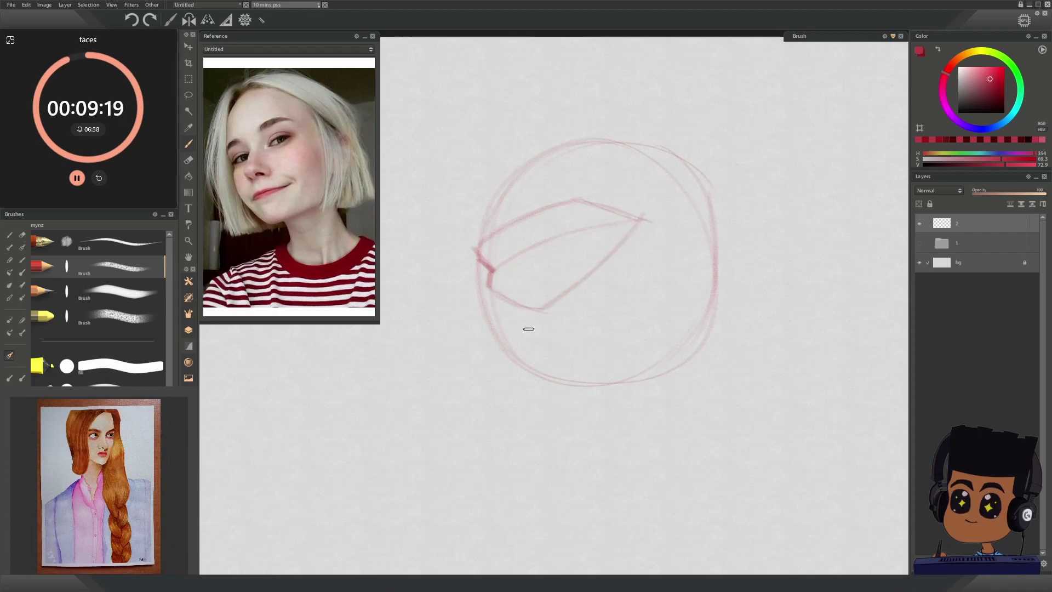
drag(542, 313, 559, 351)
drag(545, 316, 573, 386)
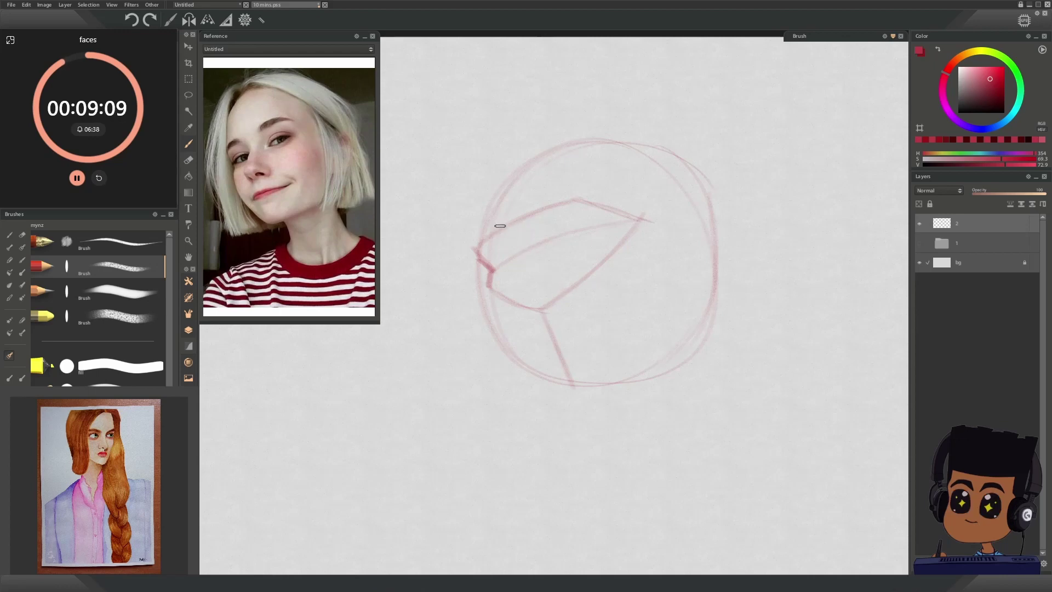
- Sketch the nose bridge from the brow line down to the nose tip and mark the nostrils
drag(503, 225, 530, 244)
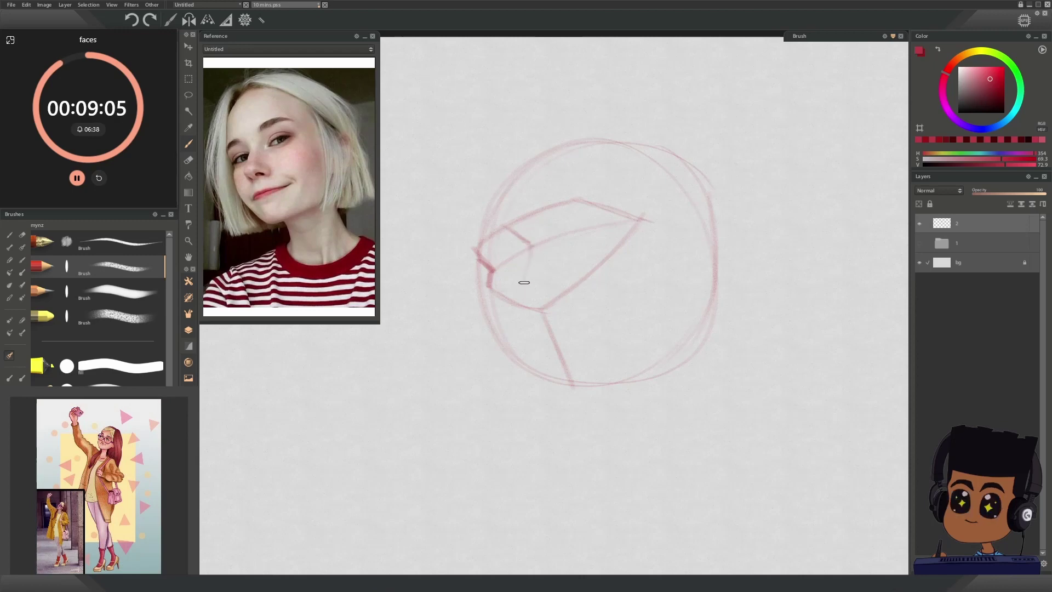
mouse_move(529, 245)
mouse_down()
mouse_move(518, 293)
mouse_move(543, 310)
mouse_up()
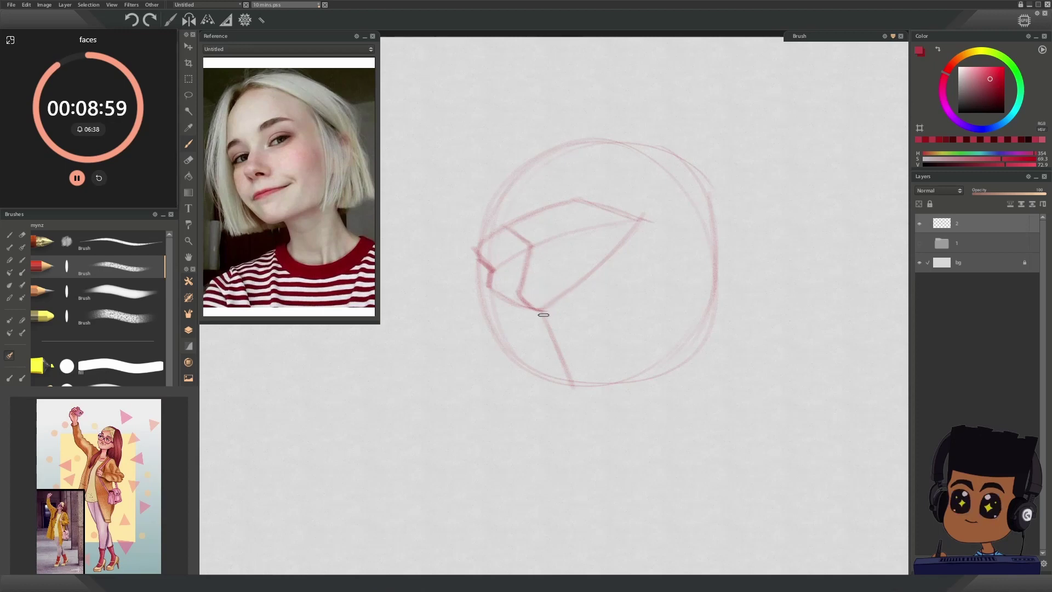
drag(527, 309, 541, 312)
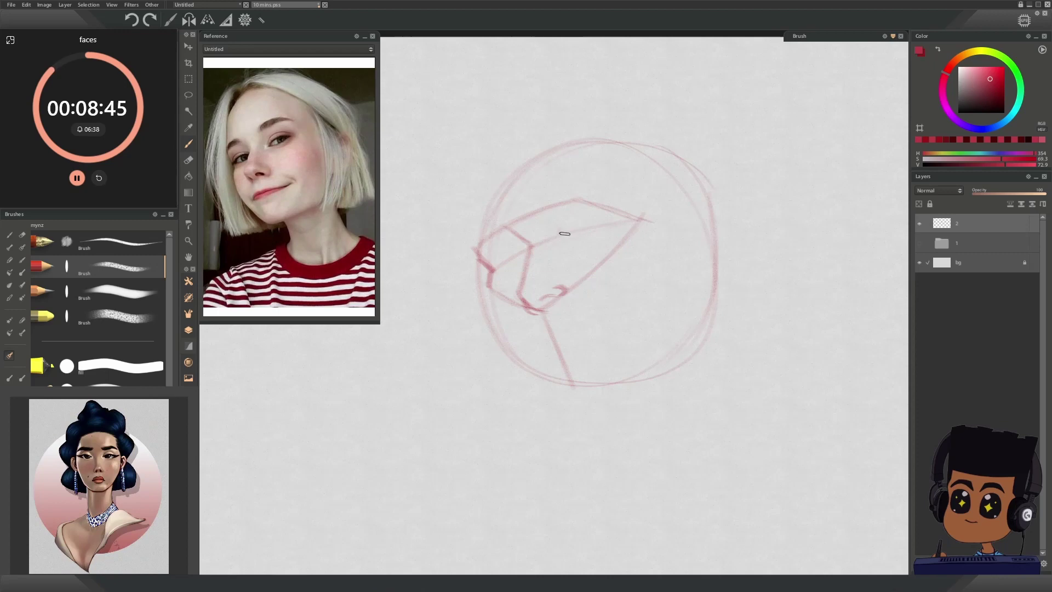
- Sketch the upper eyelids, the eyebrows, a slanted smiling mouth line and a short stroke for the chin
mouse_move(557, 233)
mouse_down()
mouse_move(611, 224)
mouse_move(588, 217)
mouse_move(556, 236)
mouse_move(588, 218)
mouse_up()
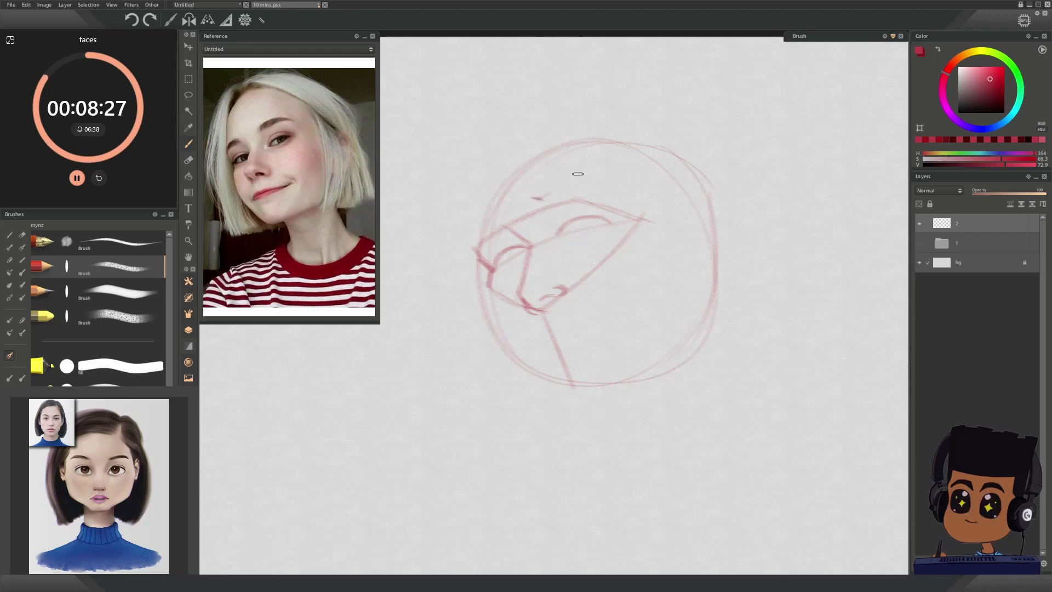
drag(533, 199, 607, 183)
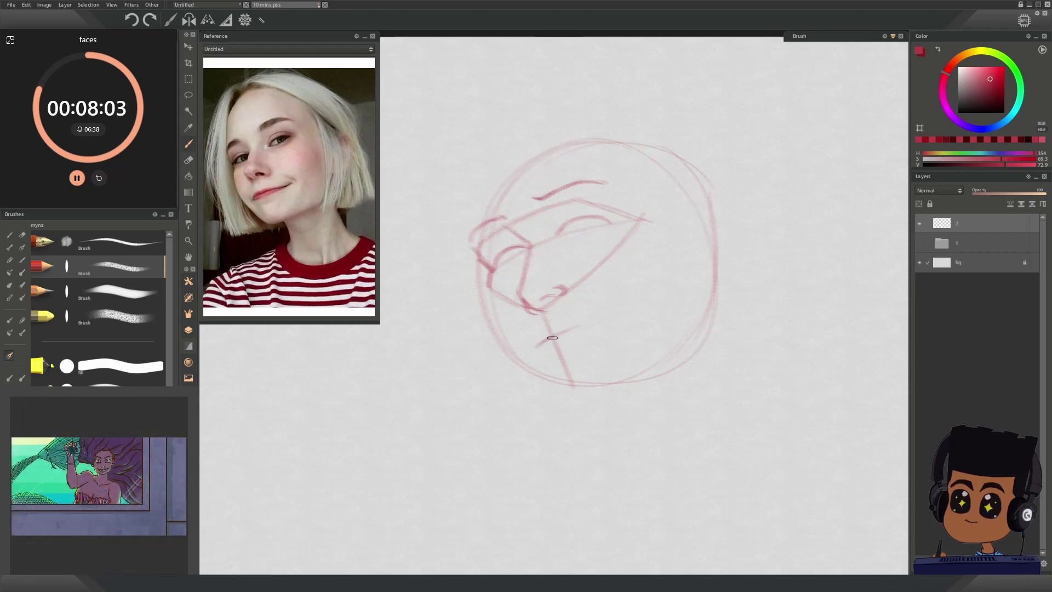
drag(552, 337, 614, 305)
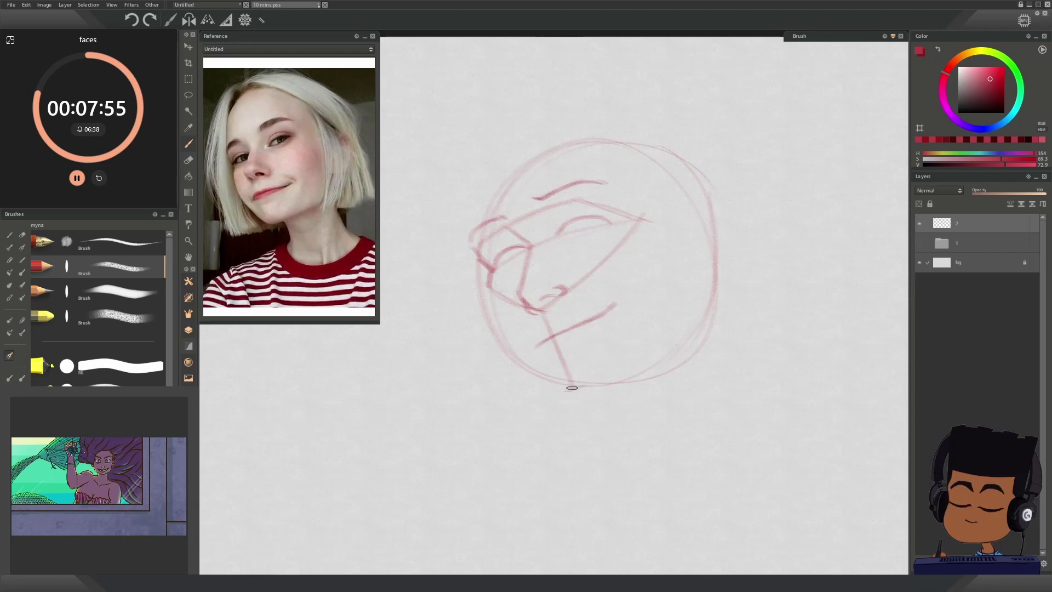
drag(567, 390, 596, 384)
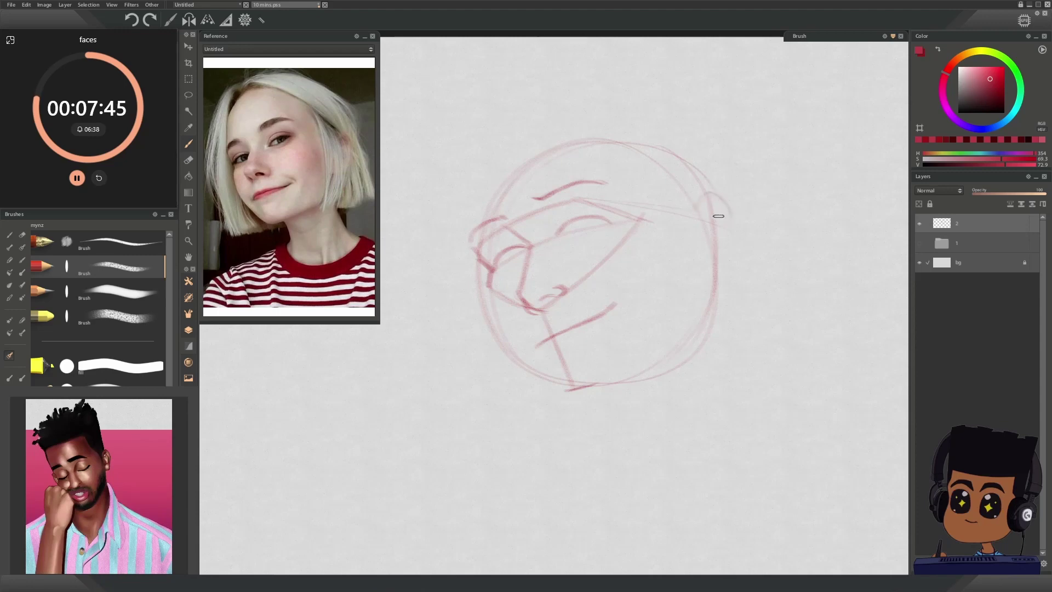
- Draw the ear on the far edge of the circle and an angular jawline from the ear to the chin
mouse_move(703, 195)
mouse_down()
mouse_move(732, 249)
mouse_move(699, 272)
mouse_up()
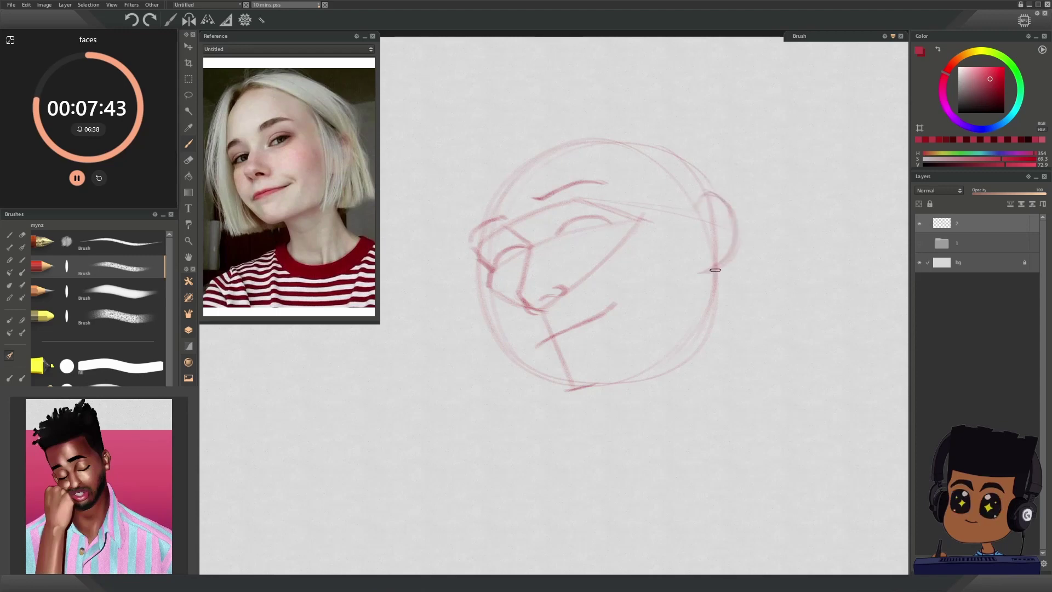
mouse_move(695, 286)
mouse_down()
mouse_move(671, 343)
mouse_move(579, 389)
mouse_up()
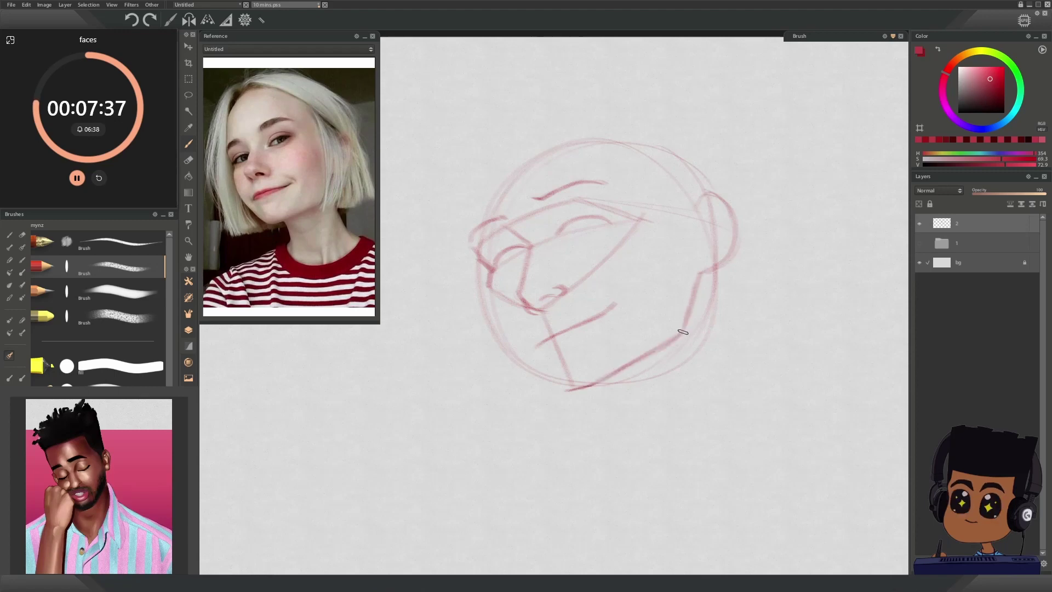
drag(636, 362, 684, 332)
drag(593, 385, 682, 330)
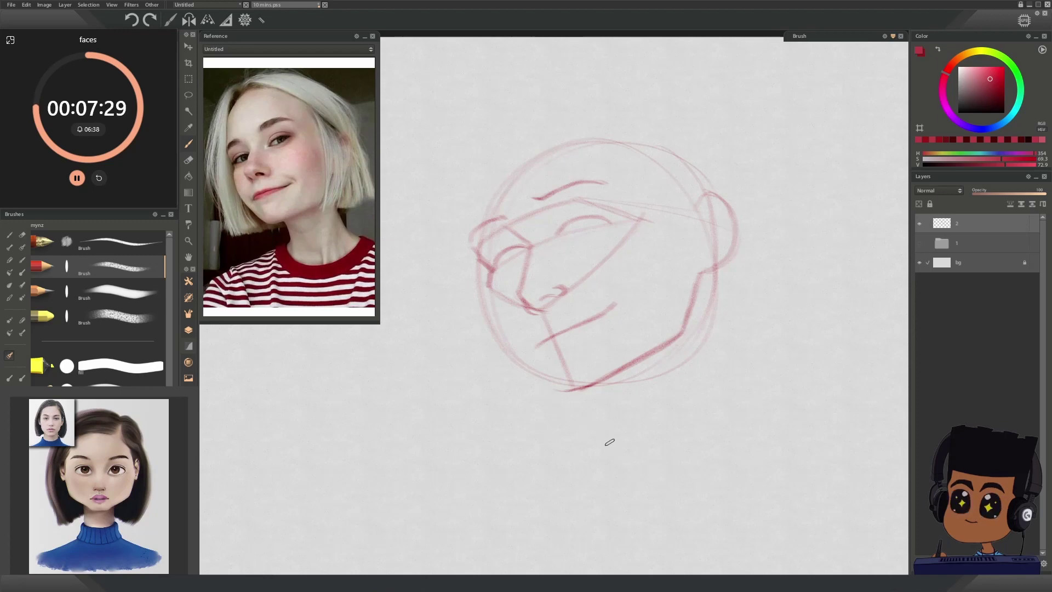
- Sketch both sides of the neck, flaring outward below the ear and slanting down from under the chin
drag(604, 382, 629, 411)
drag(711, 275, 723, 354)
mouse_move(713, 301)
mouse_down()
mouse_move(722, 349)
mouse_move(754, 388)
mouse_up()
drag(717, 342, 769, 419)
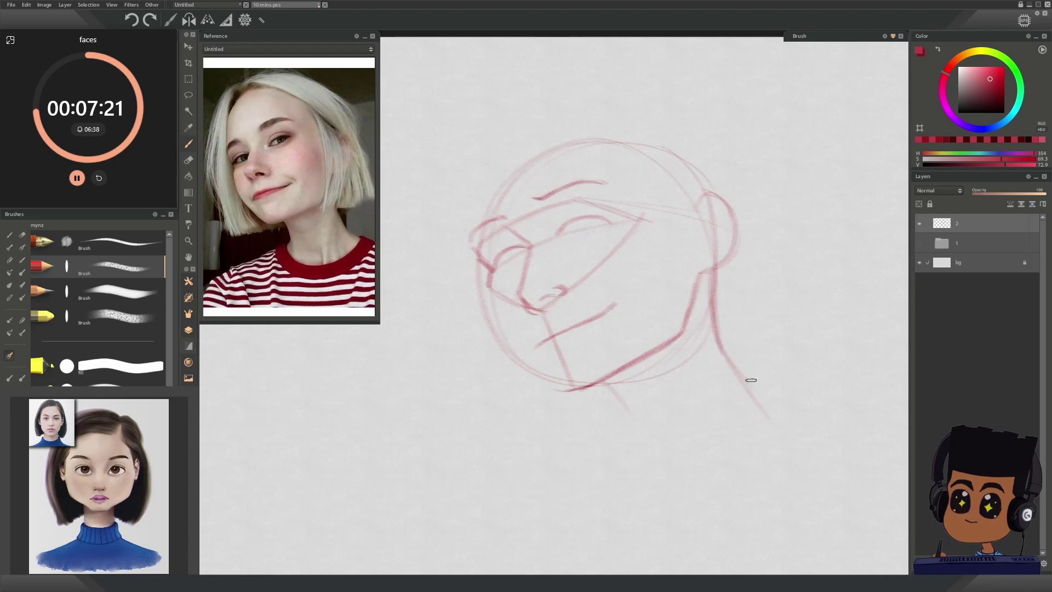
drag(713, 339, 773, 421)
drag(606, 388, 636, 444)
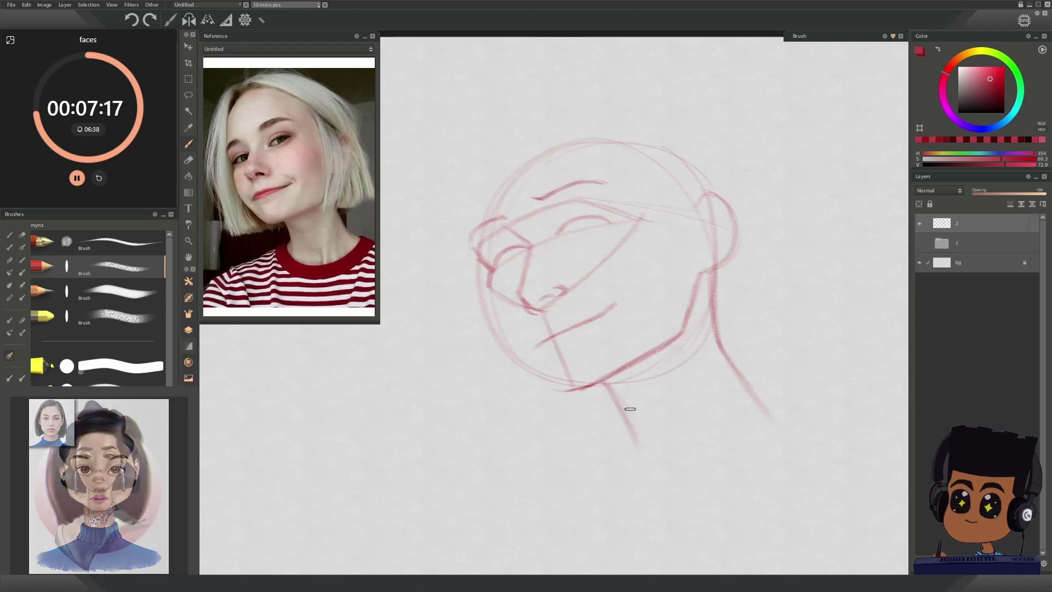
- Extend the neck into both shoulder slopes and close the bust with angled lines along its base
mouse_move(602, 382)
mouse_down()
mouse_move(629, 455)
mouse_move(590, 480)
mouse_up()
mouse_move(625, 433)
mouse_down()
mouse_move(520, 513)
mouse_move(641, 523)
mouse_up()
drag(517, 513, 657, 527)
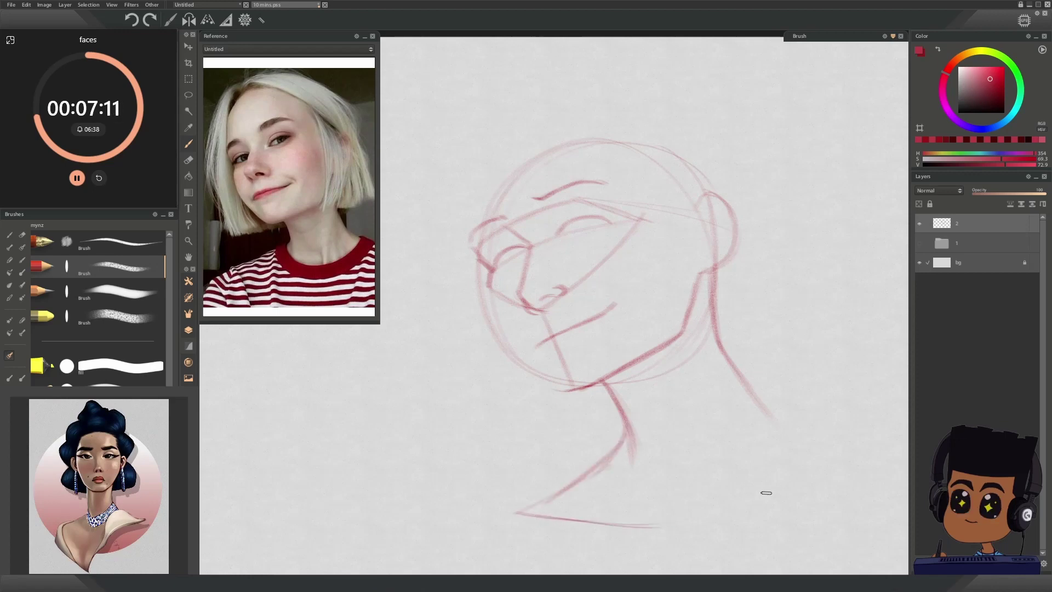
drag(745, 384, 837, 438)
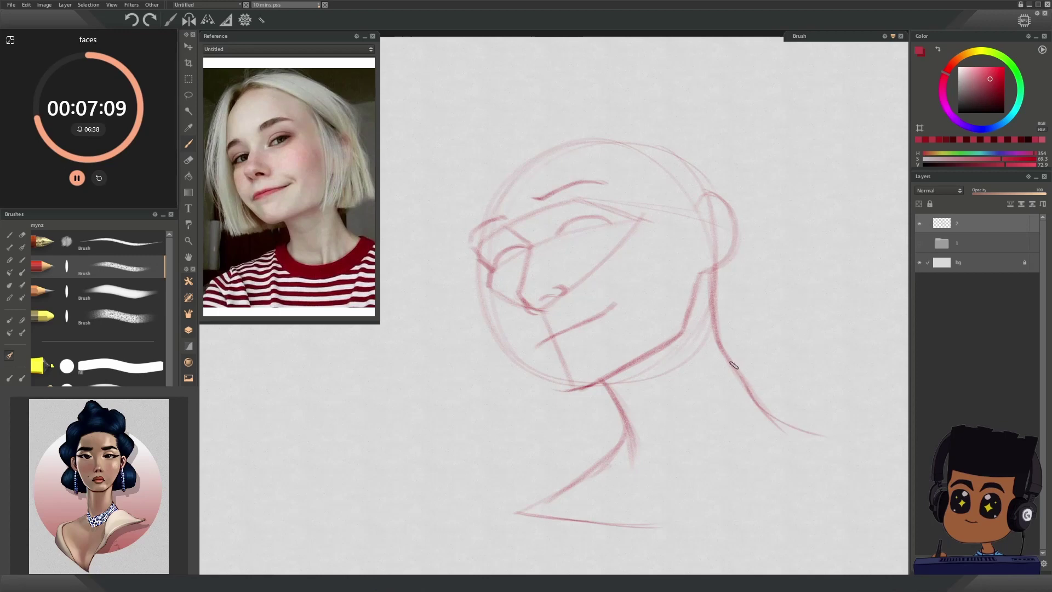
mouse_move(733, 364)
mouse_down()
mouse_move(817, 438)
mouse_move(783, 429)
mouse_move(850, 445)
mouse_up()
drag(778, 425, 868, 446)
drag(869, 446, 729, 510)
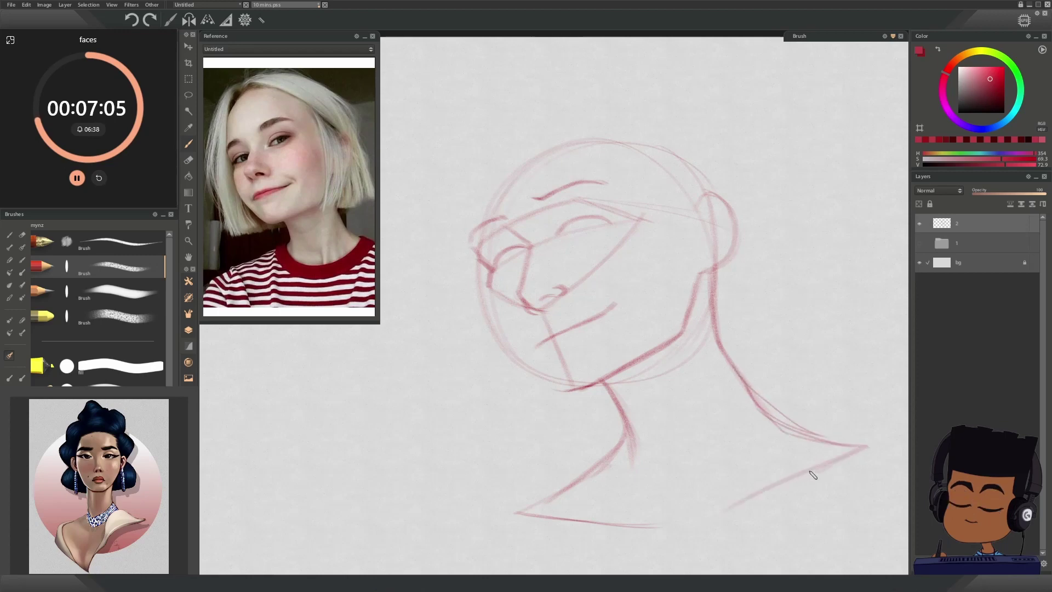
mouse_move(849, 460)
mouse_down()
mouse_move(685, 525)
mouse_move(607, 519)
mouse_move(723, 519)
mouse_up()
mouse_move(602, 521)
mouse_down()
mouse_move(517, 514)
mouse_move(626, 442)
mouse_up()
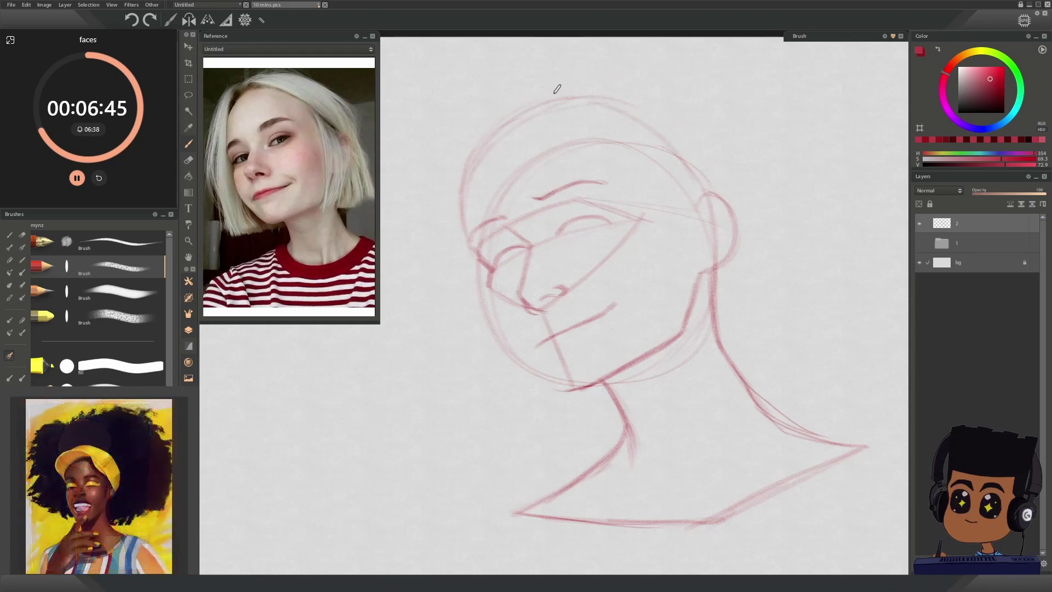
- Draw the taller skull outline arching from the ear over the crown to the brow, undoing a stray stroke
mouse_move(719, 187)
mouse_down()
mouse_move(705, 163)
mouse_move(475, 158)
mouse_move(462, 181)
mouse_up()
mouse_move(464, 178)
mouse_down()
mouse_move(484, 143)
mouse_move(626, 96)
mouse_up()
drag(550, 99, 706, 122)
key(ctrl+z)
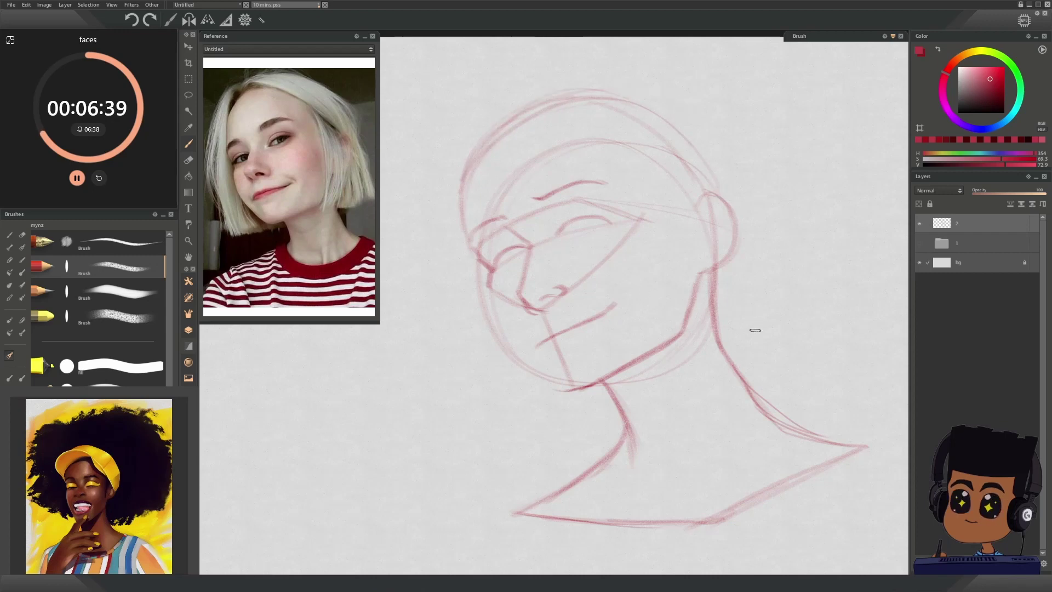
- Transform the sketch layer to move the whole head and bust slightly down the canvas
scroll(742, 336, down, 1)
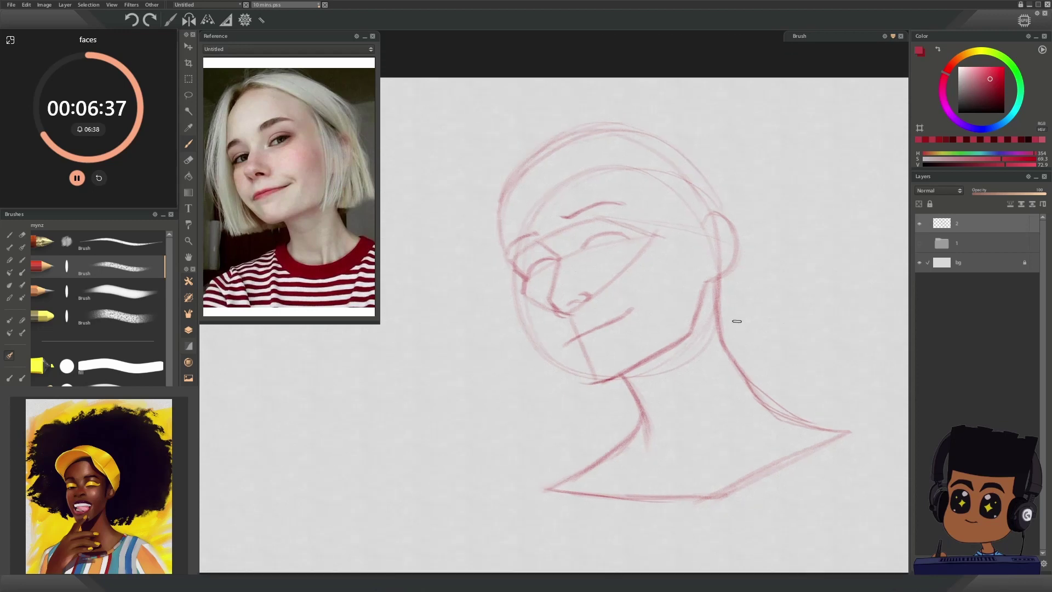
key(ctrl+t)
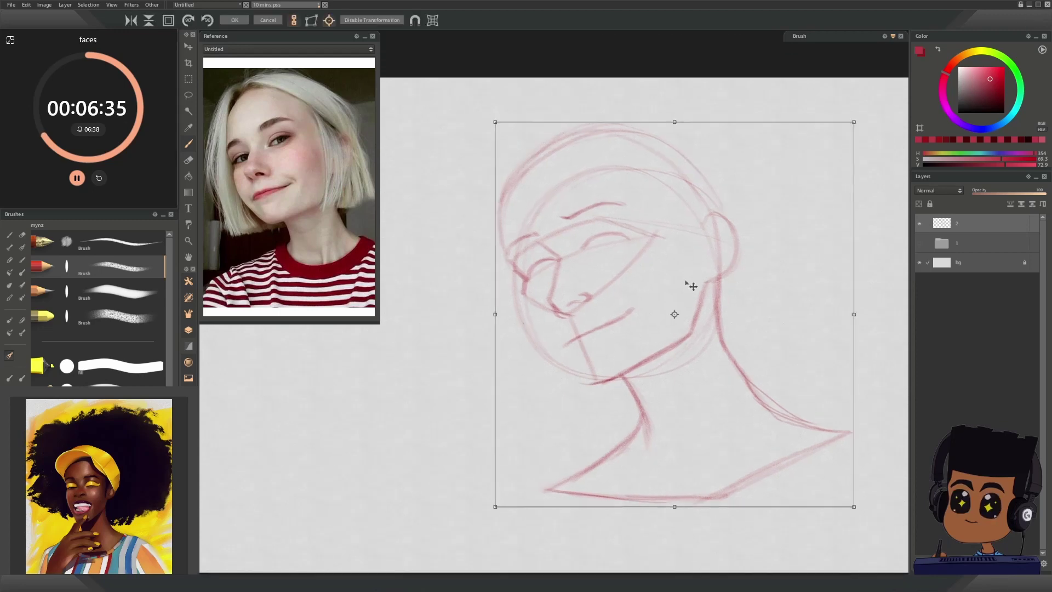
drag(689, 284, 692, 307)
key(Return)
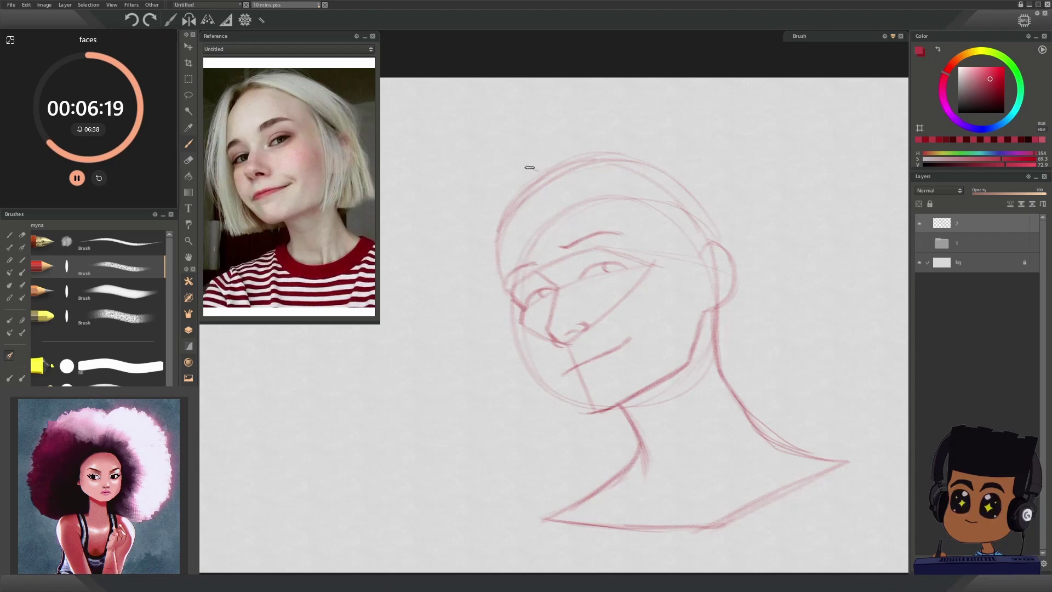
- Sketch the bob's outer contour from the parting down past the chin, and over the crown down behind the ear
drag(534, 167, 462, 233)
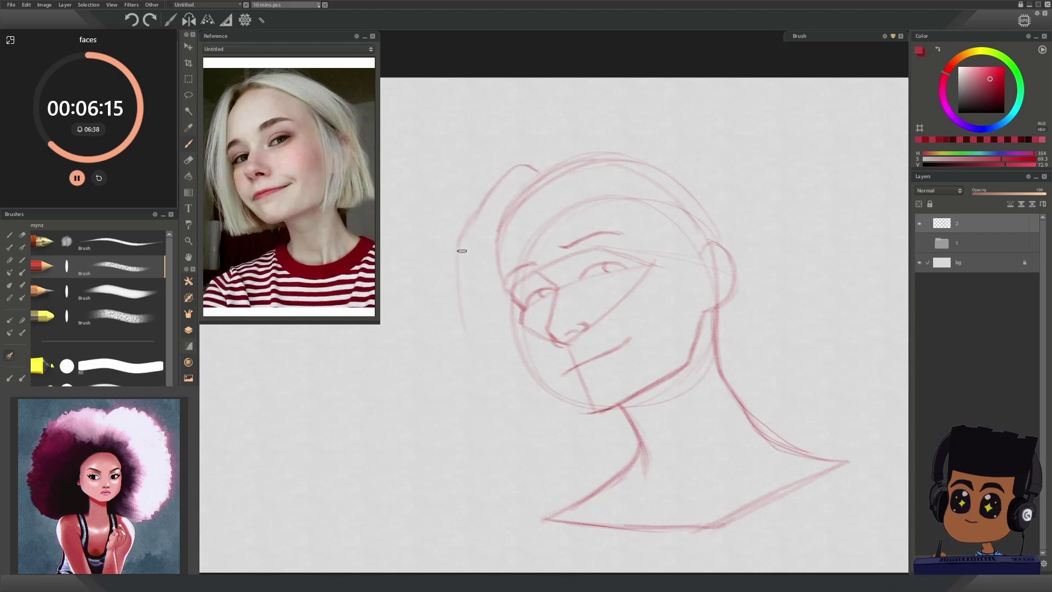
mouse_move(461, 245)
mouse_down()
mouse_move(488, 395)
mouse_move(467, 323)
mouse_move(515, 453)
mouse_move(500, 439)
mouse_move(569, 447)
mouse_move(566, 438)
mouse_move(526, 456)
mouse_move(629, 425)
mouse_up()
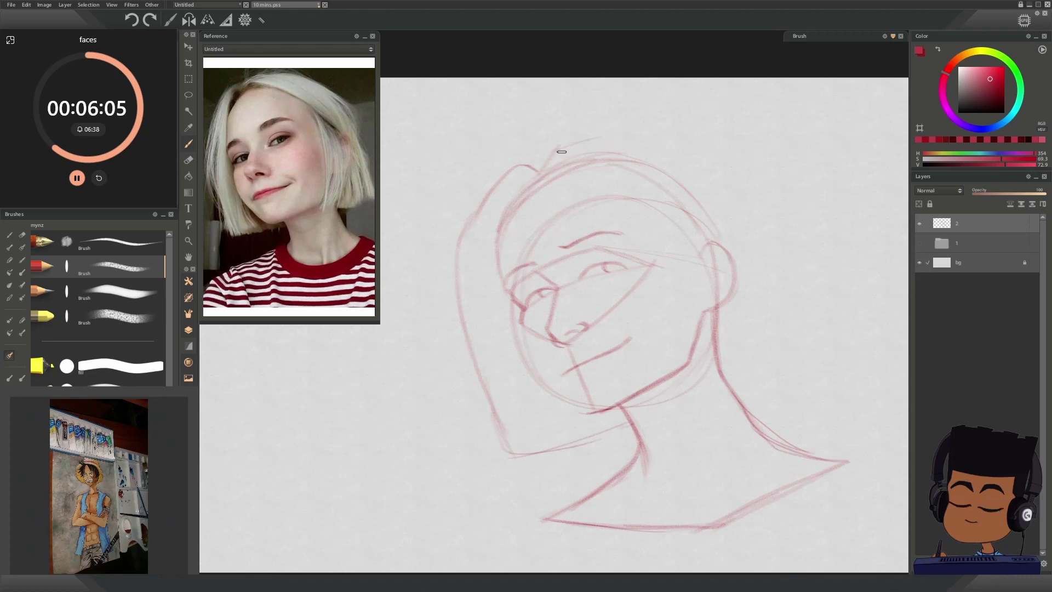
drag(554, 150, 663, 138)
mouse_move(592, 137)
mouse_down()
mouse_move(694, 145)
mouse_move(788, 297)
mouse_move(805, 346)
mouse_up()
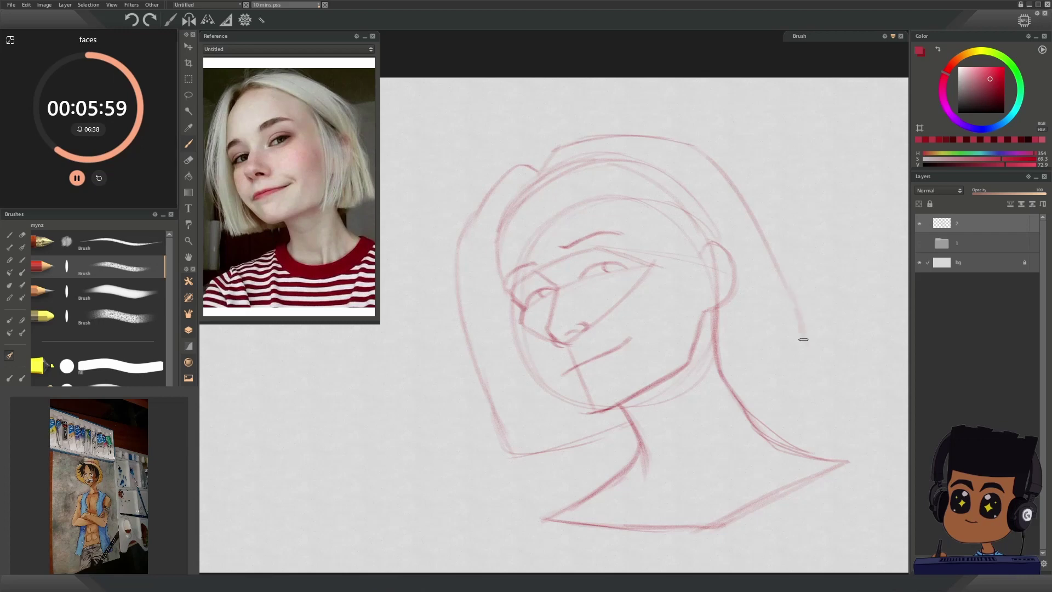
- Draw the bob's lower hem behind the neck and the inner hair edge running down in front of the ear
drag(707, 366, 805, 343)
drag(689, 377, 806, 342)
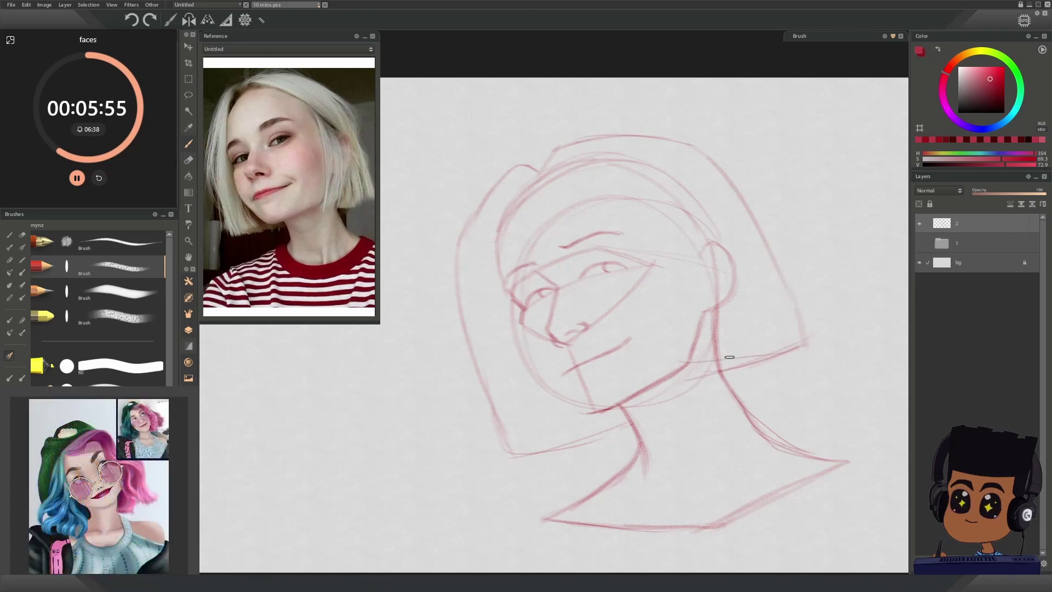
drag(645, 191, 679, 258)
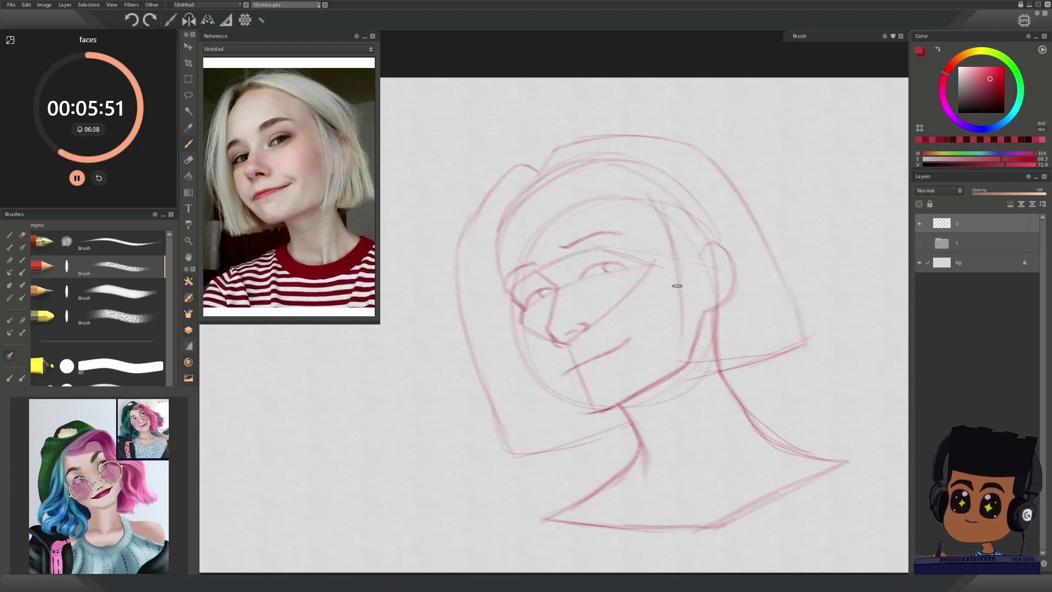
mouse_move(676, 286)
mouse_down()
mouse_move(676, 375)
mouse_move(674, 362)
mouse_move(775, 360)
mouse_up()
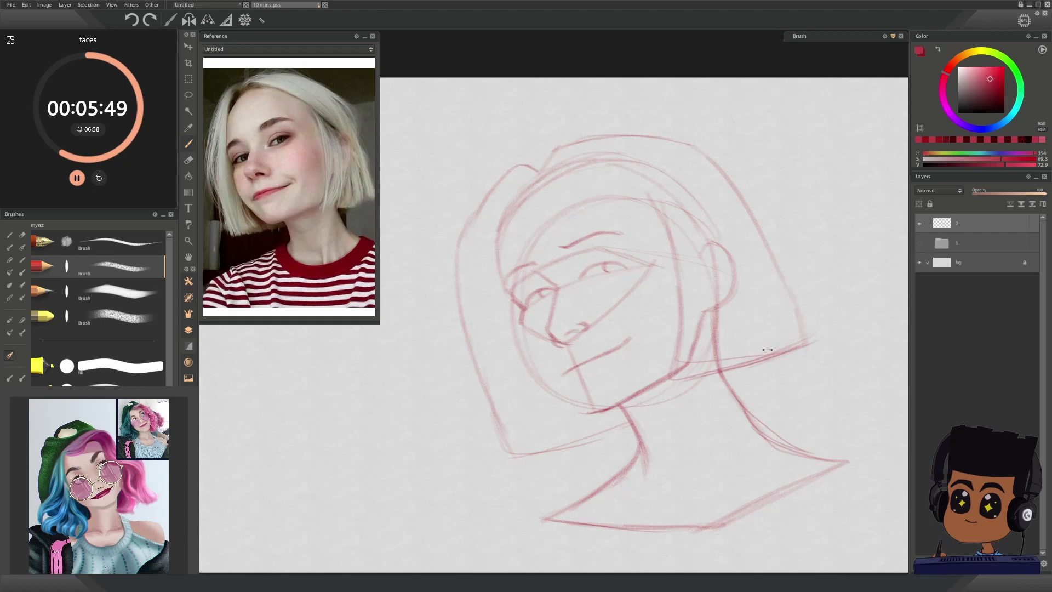
- Switch to the darker pencil brush and line the forehead contour from the hairline to the brow ridge, undoing stray strokes
click(122, 300)
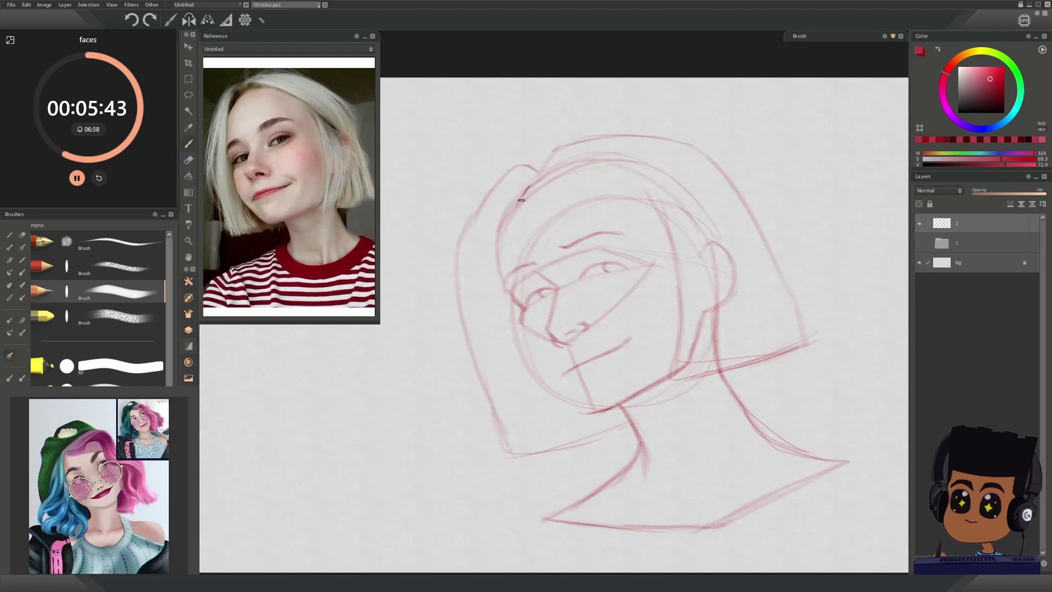
drag(526, 186, 495, 250)
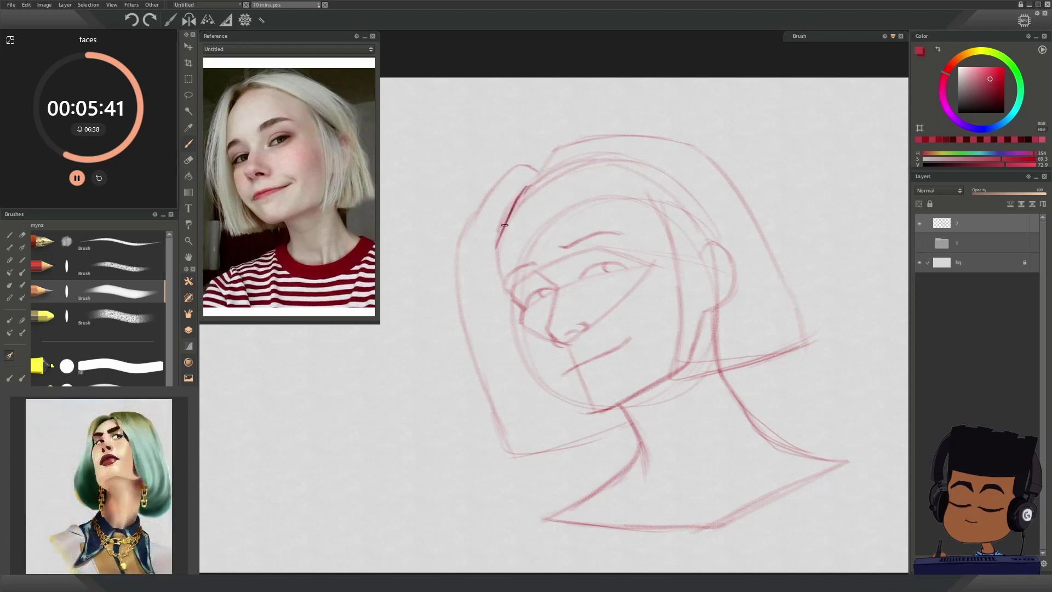
key(ctrl+z)
key(ctrl+z)
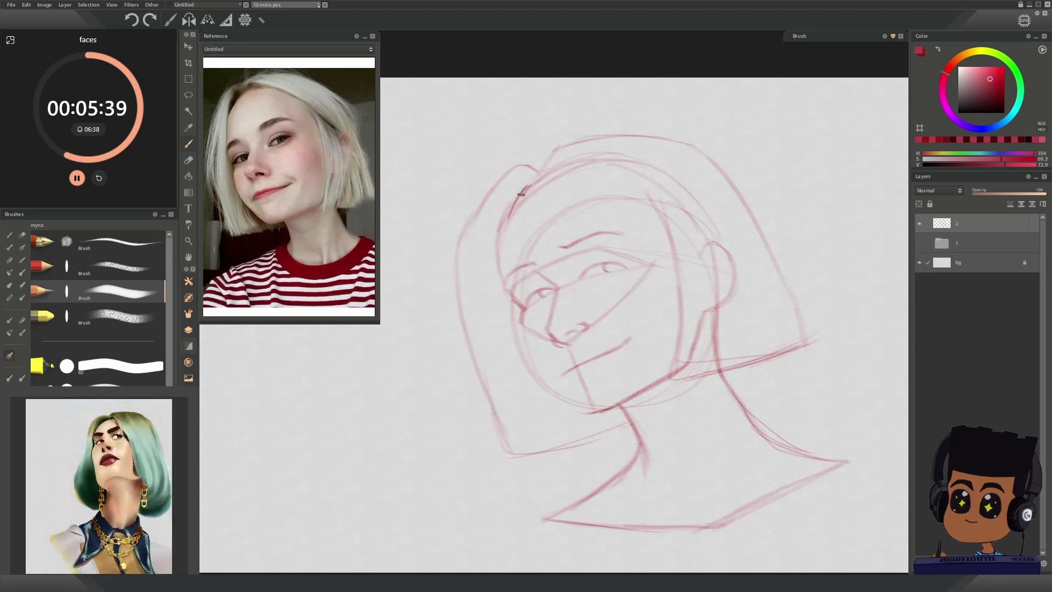
mouse_move(525, 189)
mouse_down()
mouse_move(499, 243)
mouse_move(504, 283)
mouse_move(497, 246)
mouse_move(524, 311)
mouse_up()
key(ctrl+z)
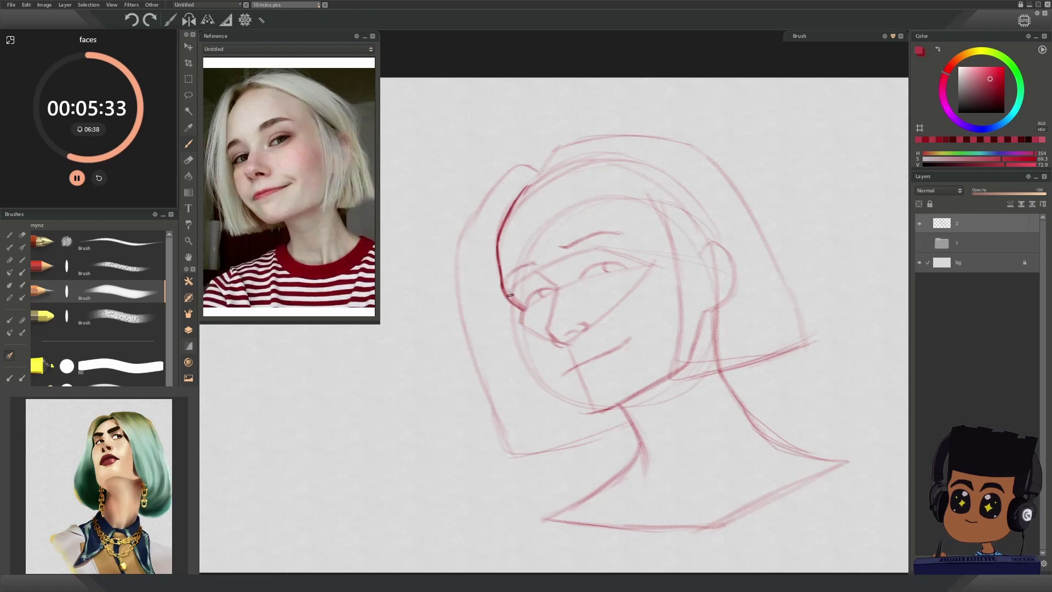
drag(499, 275, 523, 310)
- Darken the face contour from the far cheek down to the chin and back along the jawline
mouse_move(525, 311)
mouse_down()
mouse_move(539, 358)
mouse_move(524, 311)
mouse_move(529, 351)
mouse_move(590, 410)
mouse_up()
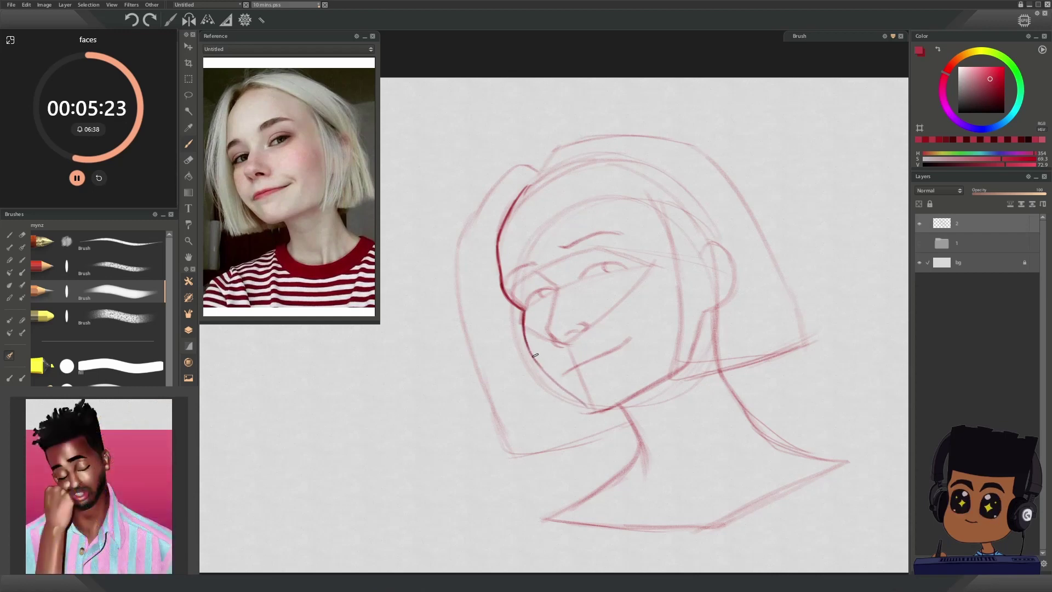
mouse_move(535, 355)
mouse_down()
mouse_move(591, 413)
mouse_move(586, 406)
mouse_move(613, 408)
mouse_move(587, 404)
mouse_move(612, 407)
mouse_up()
drag(591, 412, 624, 403)
mouse_move(600, 411)
mouse_down()
mouse_move(660, 384)
mouse_move(602, 411)
mouse_move(677, 374)
mouse_move(603, 408)
mouse_up()
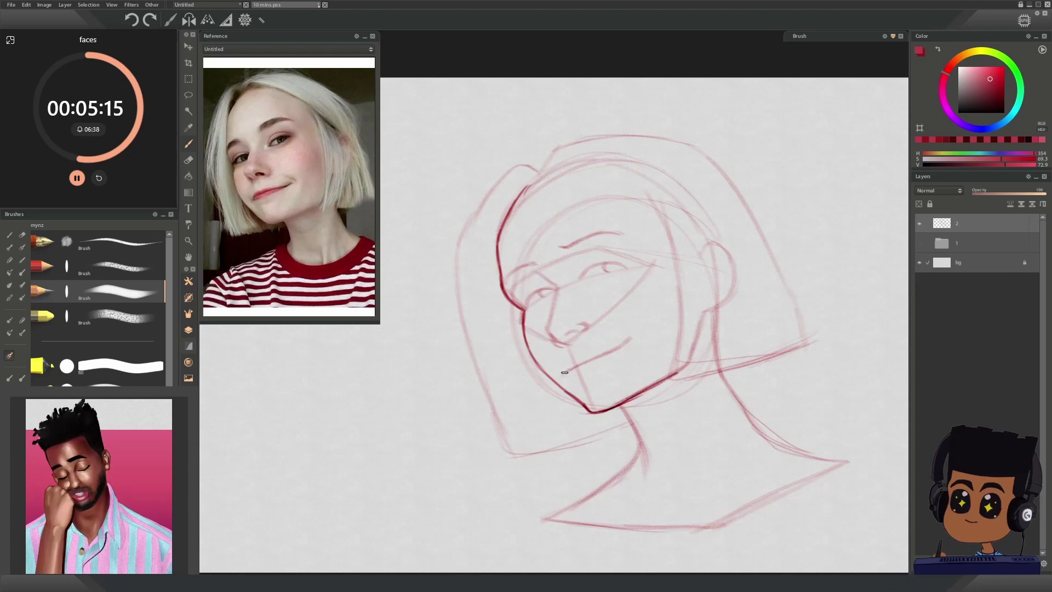
- Line the smiling mouth with its raised corner and add the upper lip, undoing a misplaced lower-lip stroke
mouse_move(560, 373)
mouse_down()
mouse_move(638, 336)
mouse_move(608, 353)
mouse_up()
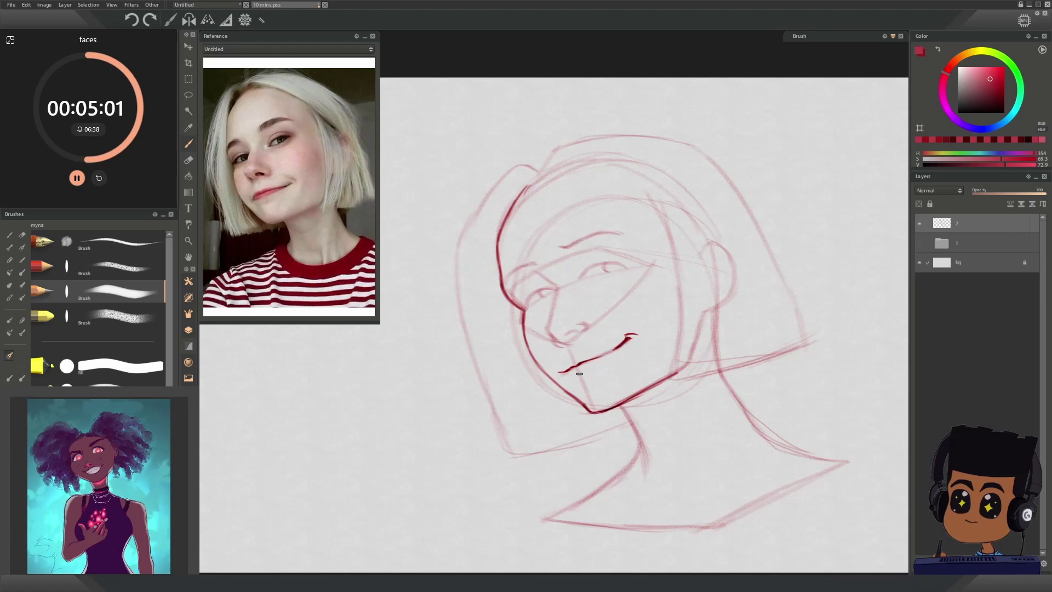
drag(575, 375, 593, 366)
key(ctrl+z)
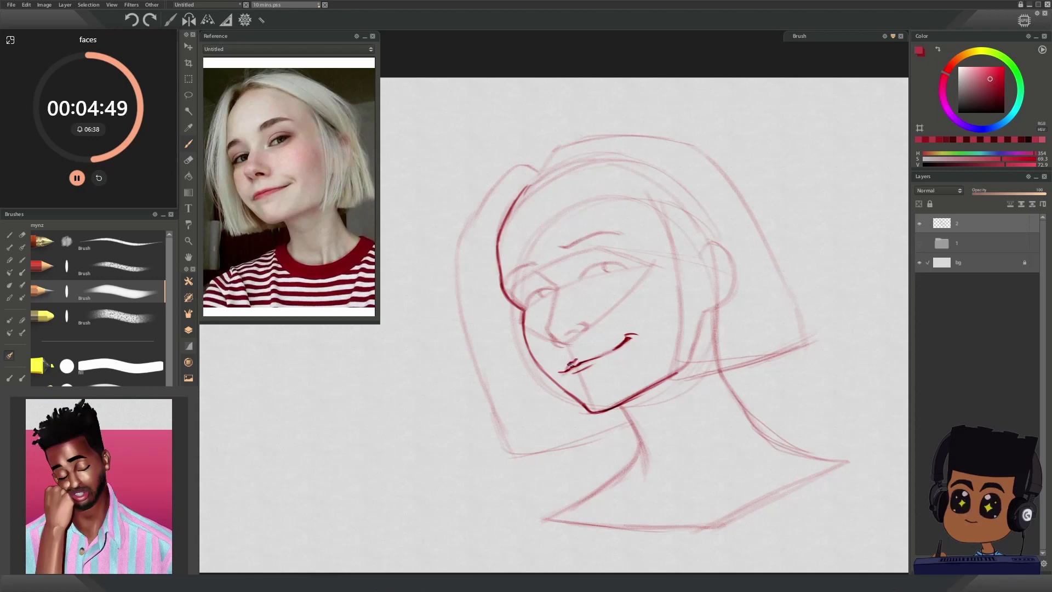
mouse_move(575, 360)
mouse_down()
mouse_move(624, 343)
mouse_move(609, 353)
mouse_up()
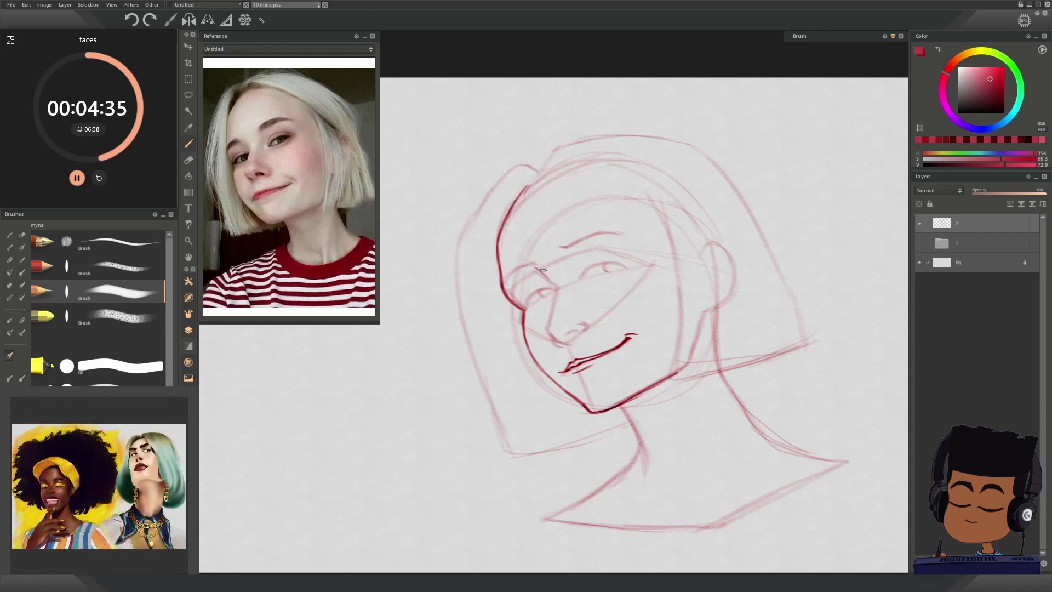
- Line the nose from the inner brow down the bridge to the tip, adding the nostril and nose wing
drag(536, 267, 557, 285)
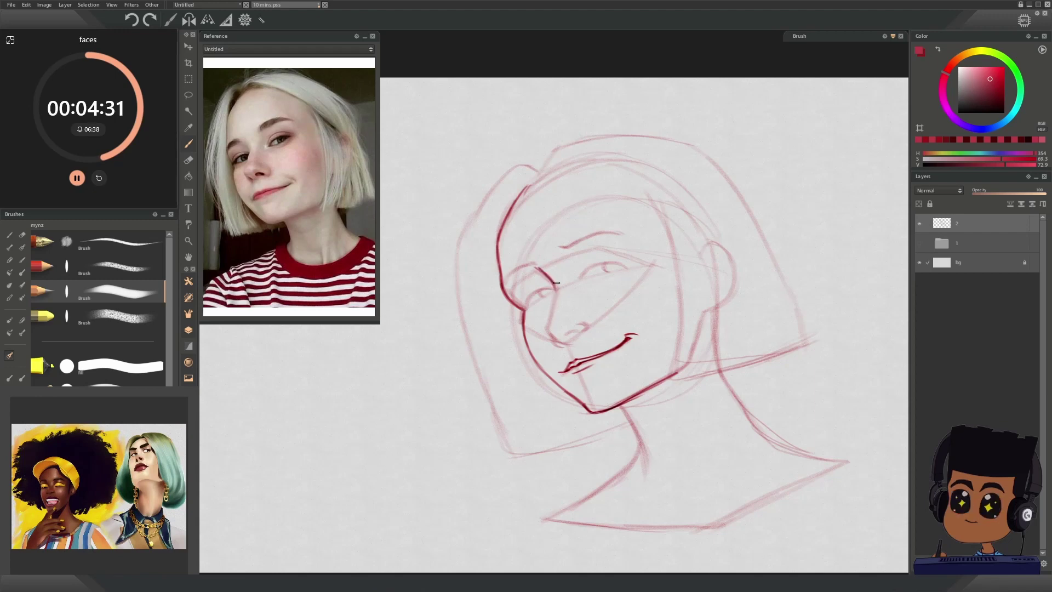
drag(556, 283, 548, 329)
drag(548, 335, 554, 336)
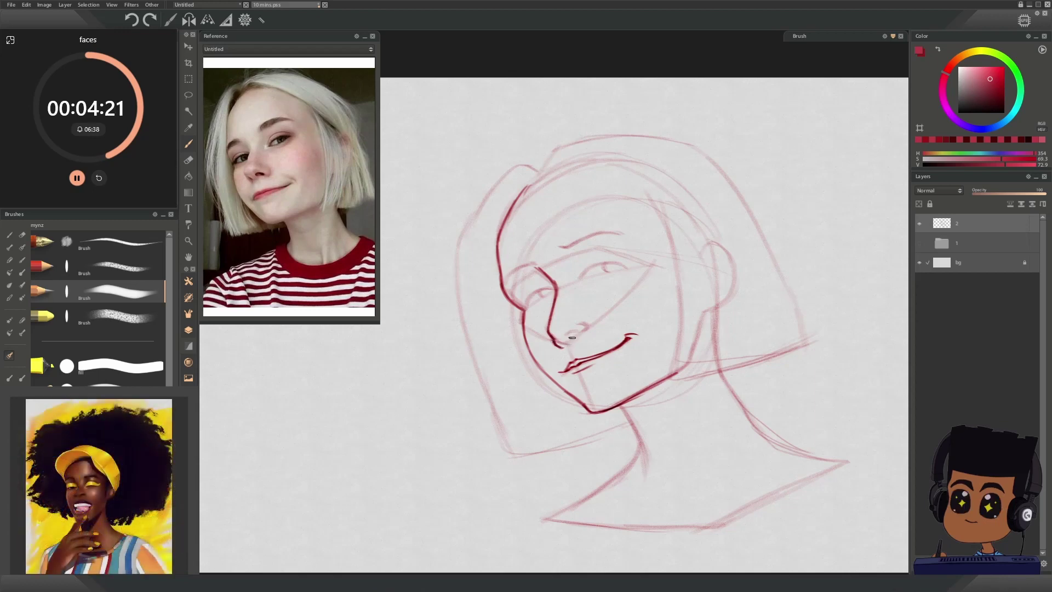
drag(572, 338, 579, 332)
drag(577, 323, 589, 329)
- Line both eyes with lids and irises, and add the eyelid crease above the nearer eye
drag(584, 276, 628, 266)
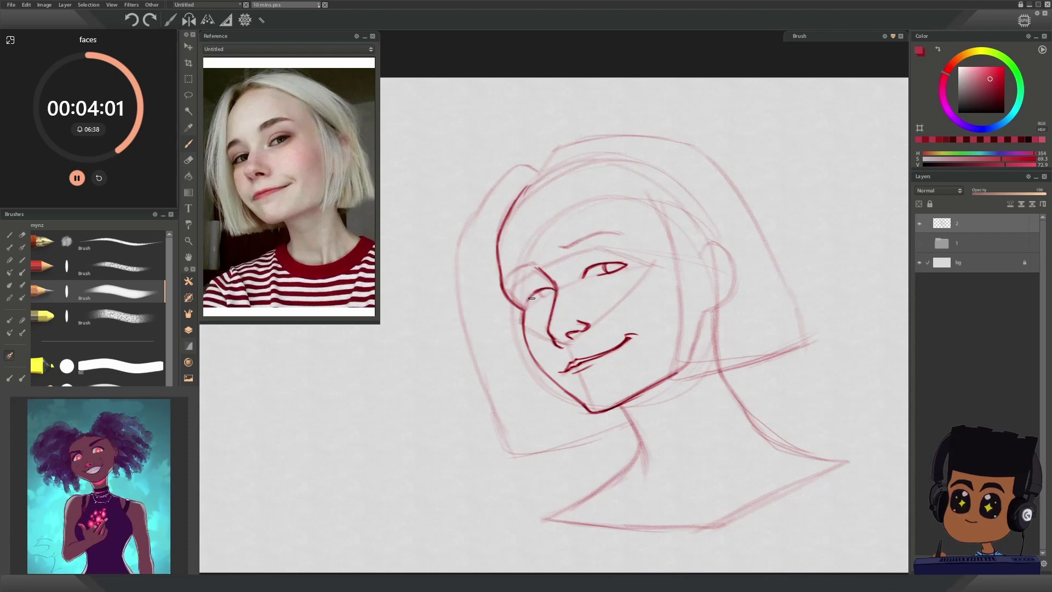
drag(524, 305, 543, 297)
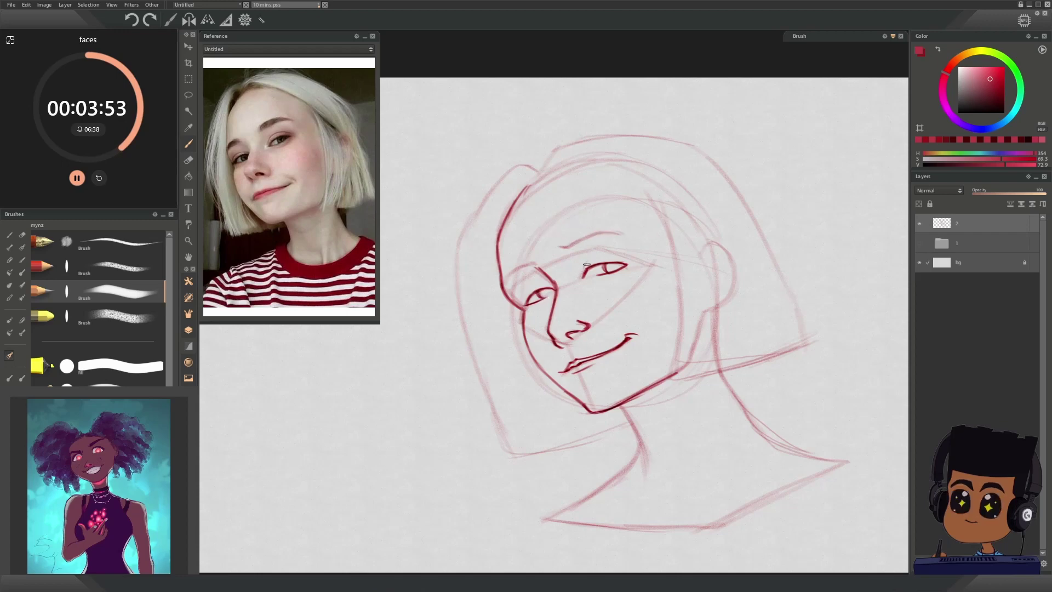
drag(586, 265, 618, 257)
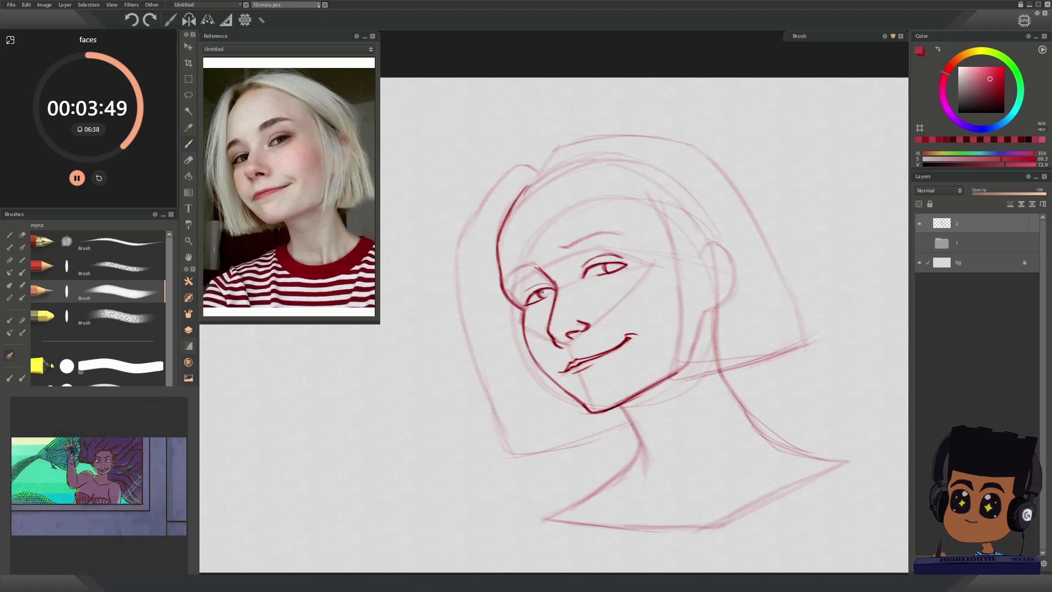
key(ctrl+z)
mouse_move(556, 287)
mouse_down()
mouse_move(521, 304)
mouse_move(548, 286)
mouse_up()
- Line both eyebrows with darker upper and lower edges over the rough brow marks
drag(573, 247, 626, 233)
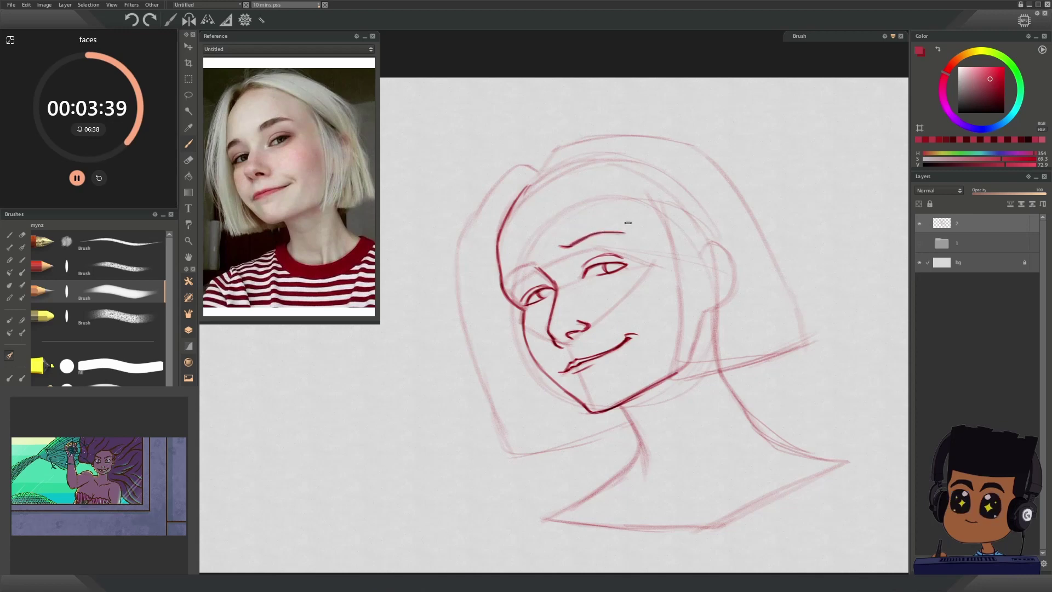
mouse_move(561, 241)
mouse_down()
mouse_move(629, 229)
mouse_move(563, 238)
mouse_up()
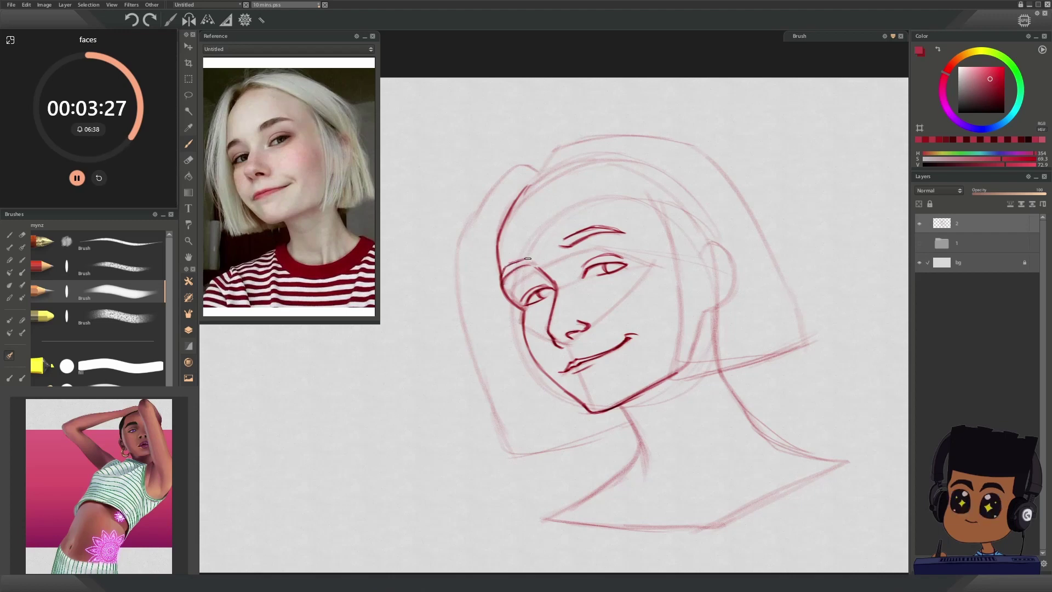
drag(505, 265, 528, 258)
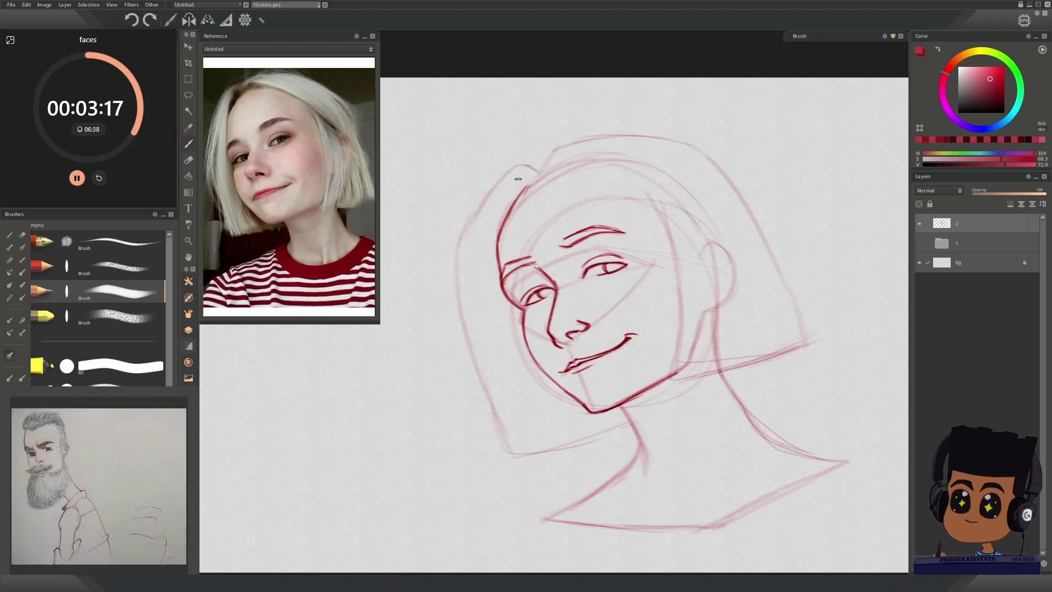
- Extend the hairline toward the parting and line the bob's outer contour on the far side, bulging slightly beyond the rough sketch
mouse_move(523, 188)
mouse_down()
mouse_move(565, 163)
mouse_move(516, 164)
mouse_move(497, 181)
mouse_up()
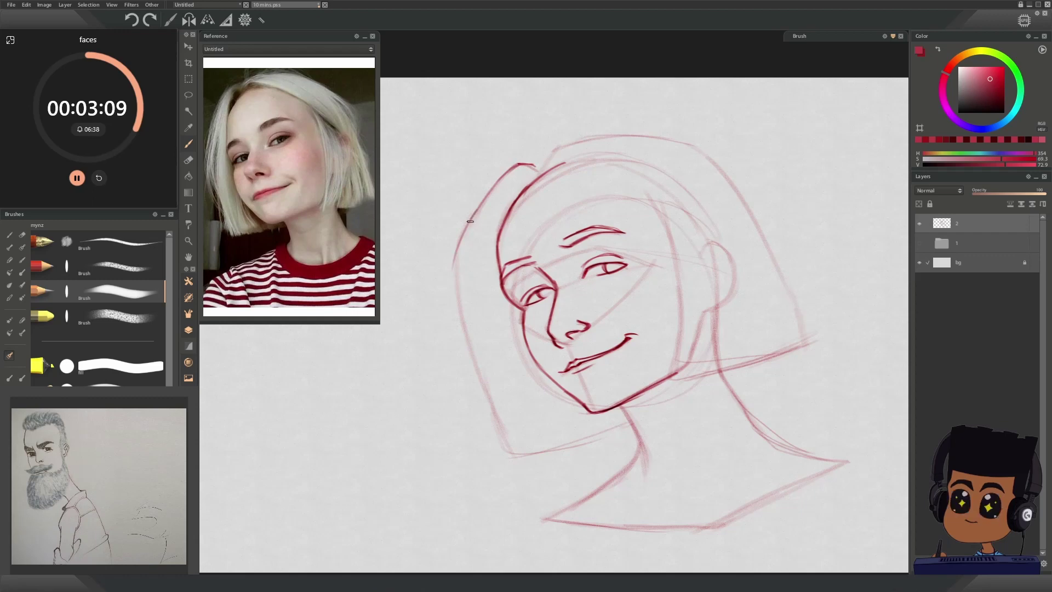
mouse_move(472, 220)
mouse_down()
mouse_move(448, 304)
mouse_move(459, 366)
mouse_up()
drag(448, 264, 468, 398)
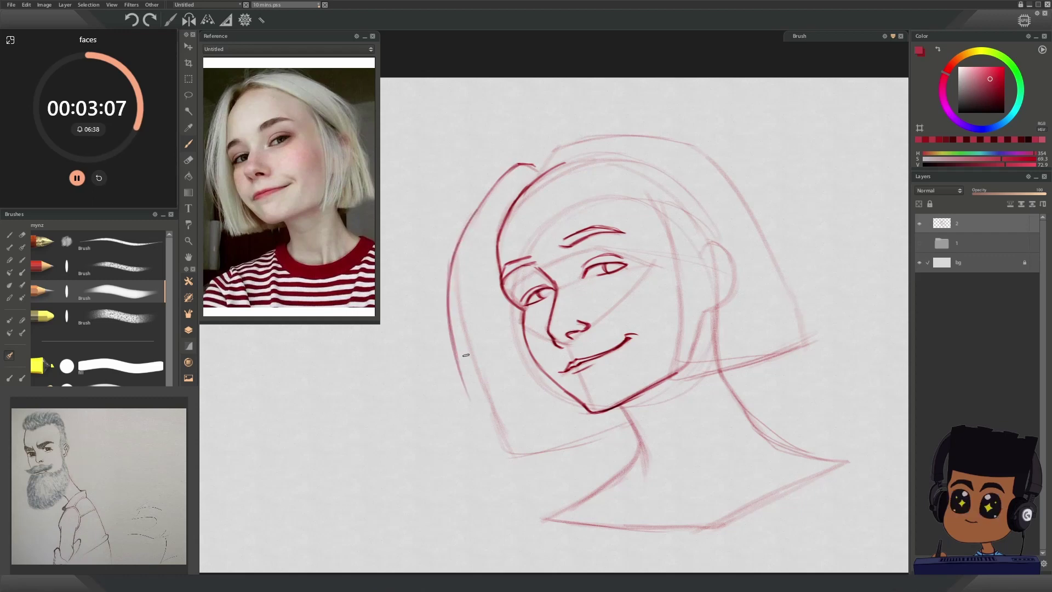
drag(452, 290, 463, 367)
mouse_move(452, 288)
mouse_down()
mouse_move(496, 405)
mouse_move(452, 291)
mouse_up()
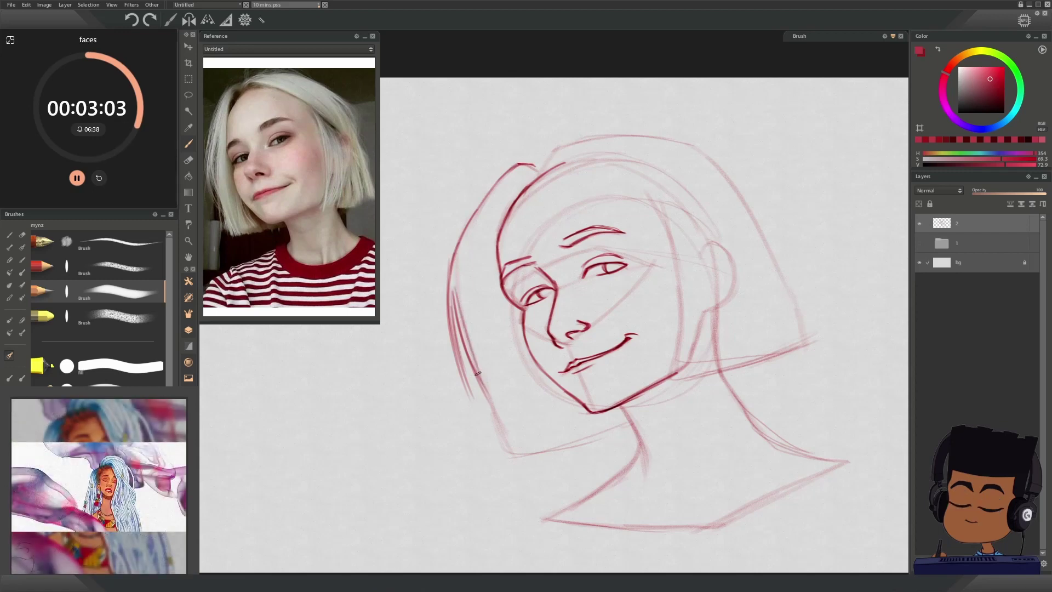
- Continue the bob's far-side contour down to its lower tip with overlapping strokes, undoing the last ones at the tip
drag(463, 332, 501, 427)
drag(471, 355, 501, 428)
drag(486, 392, 527, 454)
drag(494, 420, 520, 453)
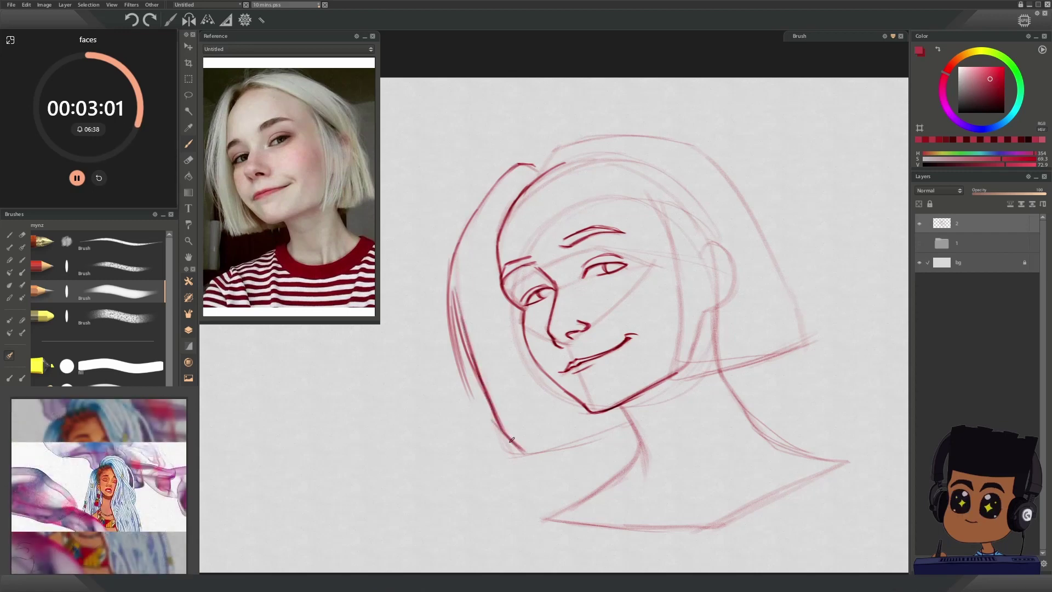
key(ctrl+z)
key(ctrl+z)
- Draw the jagged hem of the far-side hair to below the chin and add a few inner strands
mouse_move(493, 416)
mouse_down()
mouse_move(521, 462)
mouse_move(497, 419)
mouse_move(519, 455)
mouse_move(548, 448)
mouse_move(524, 466)
mouse_move(517, 458)
mouse_move(530, 451)
mouse_move(630, 420)
mouse_up()
mouse_move(515, 374)
mouse_down()
mouse_move(540, 438)
mouse_move(582, 437)
mouse_move(544, 452)
mouse_up()
key(ctrl+z)
drag(524, 407, 549, 445)
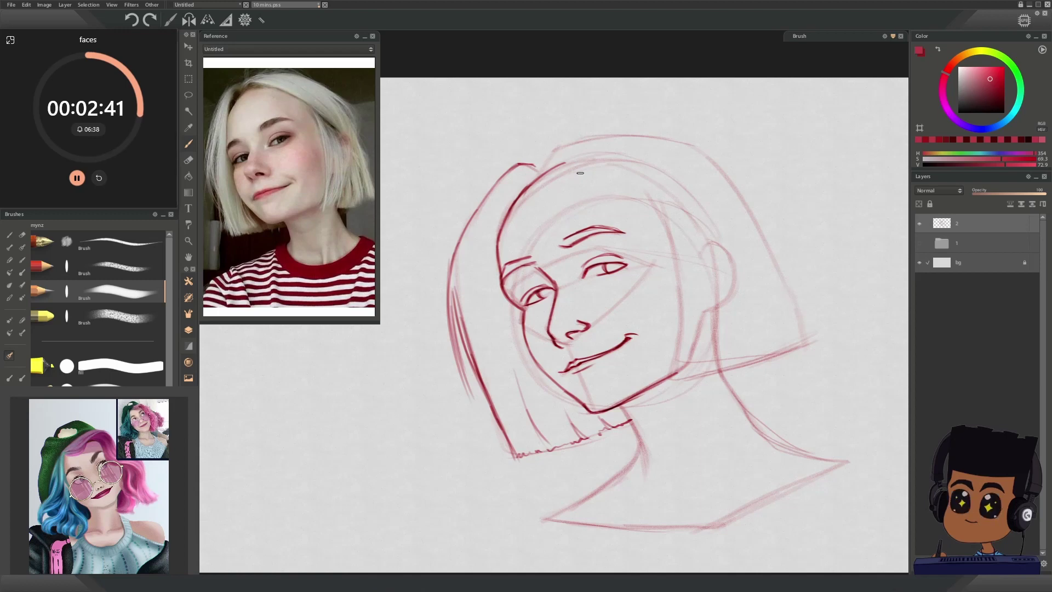
- Line the edge of the swept hair from the parting across the side of the forehead to the ear
mouse_move(536, 174)
mouse_down()
mouse_move(546, 157)
mouse_move(583, 164)
mouse_move(698, 224)
mouse_up()
drag(563, 160, 713, 242)
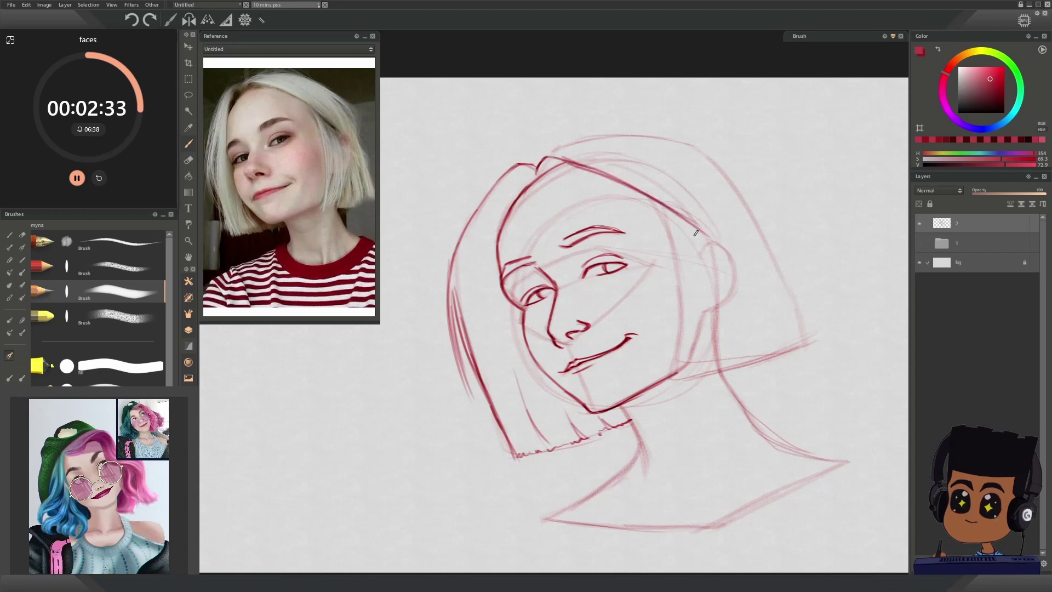
drag(667, 207, 731, 253)
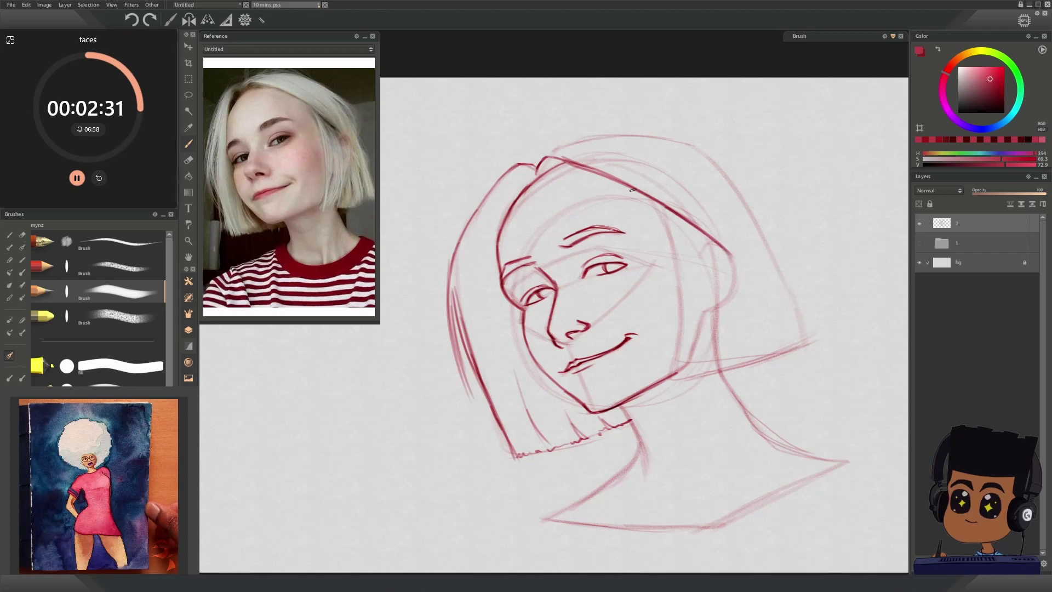
- Draw the long hair strands in front of the ear, running from the temple down past the jaw
drag(629, 187, 669, 230)
mouse_move(636, 192)
mouse_down()
mouse_move(671, 315)
mouse_move(670, 395)
mouse_up()
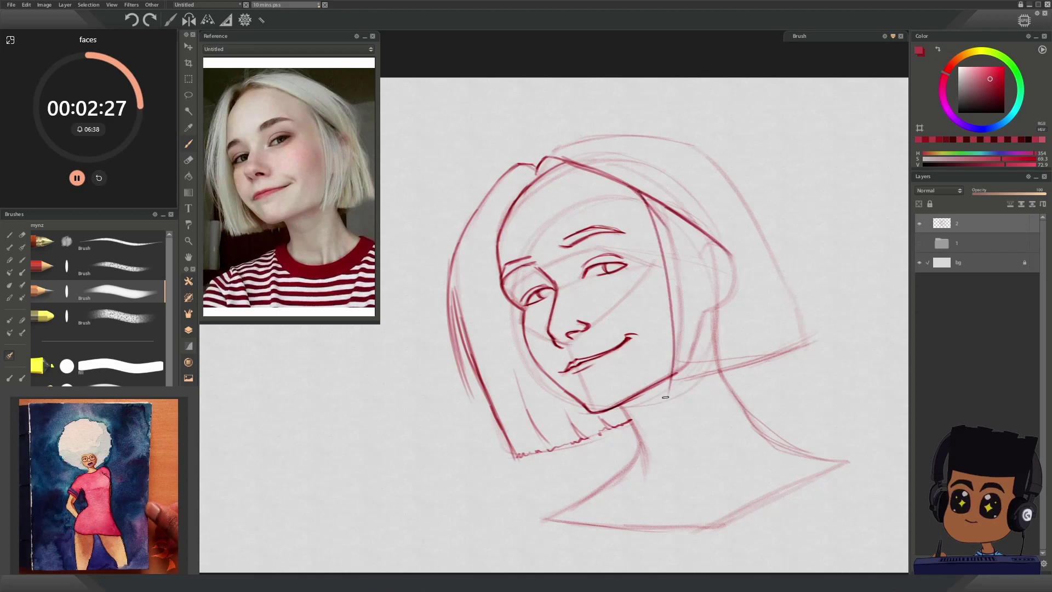
drag(653, 231, 670, 393)
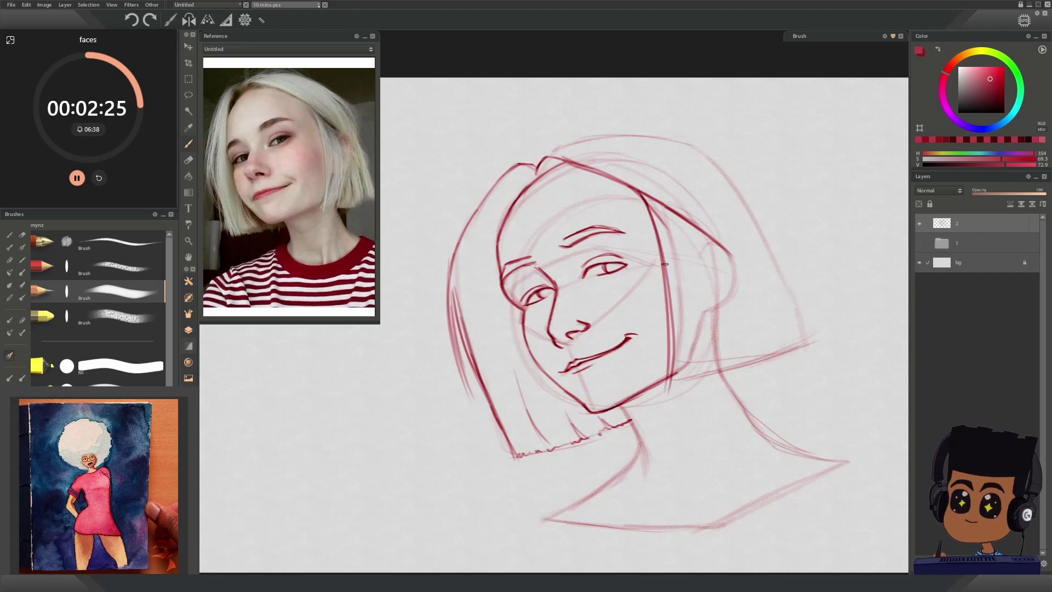
drag(665, 264, 672, 391)
drag(681, 307, 666, 400)
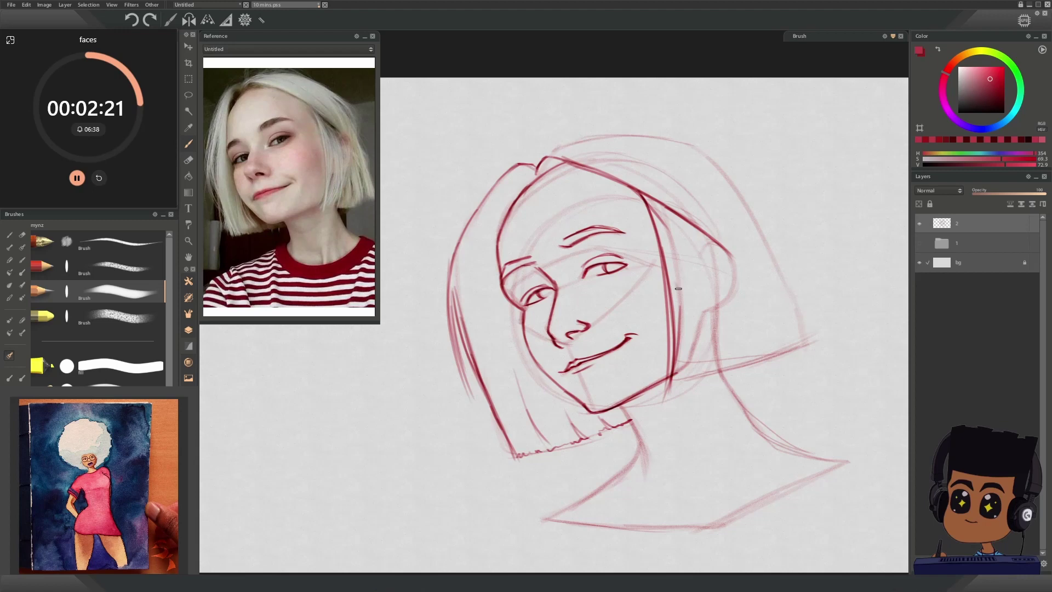
drag(675, 275, 685, 381)
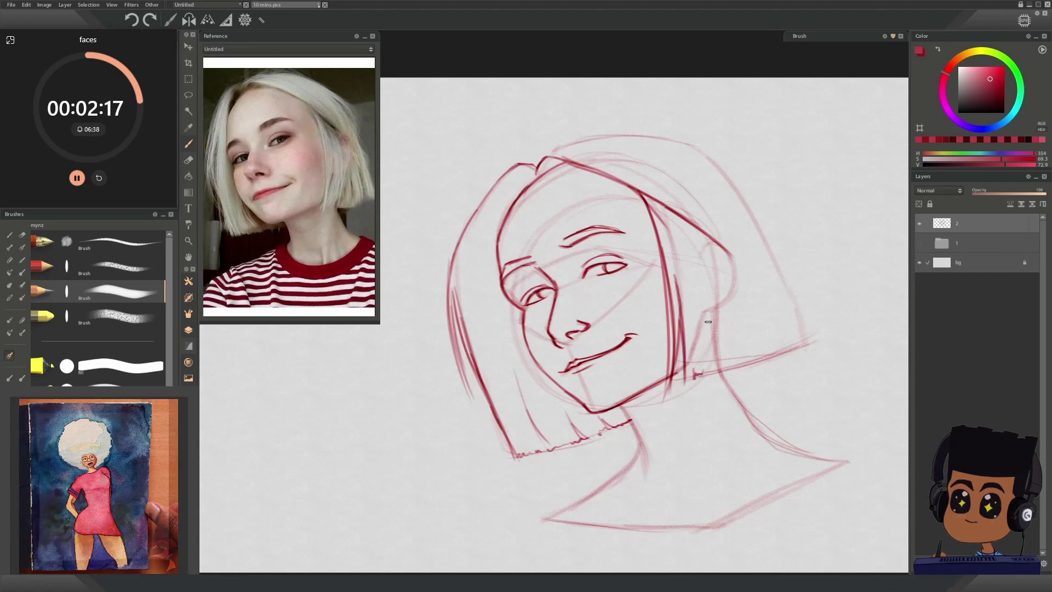
- Add strands hanging from the ear and draw the jagged hem behind the neck, undoing stray strokes at its back corner
drag(711, 267, 710, 378)
drag(719, 289, 706, 374)
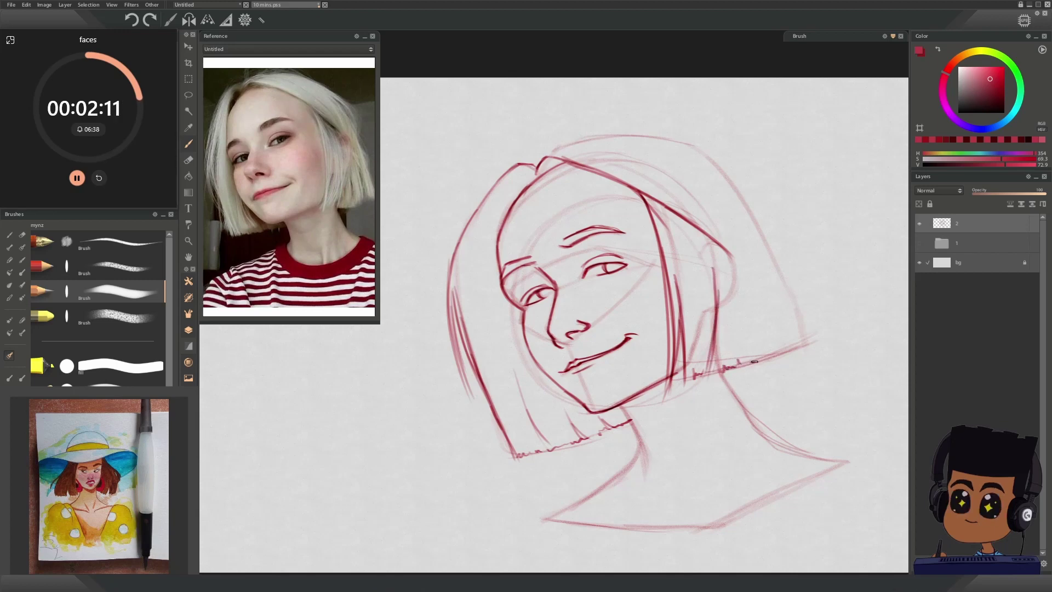
mouse_move(754, 362)
mouse_down()
mouse_move(756, 337)
mouse_move(771, 360)
mouse_move(793, 345)
mouse_move(785, 315)
mouse_move(800, 331)
mouse_up()
key(ctrl+z)
drag(802, 335, 800, 340)
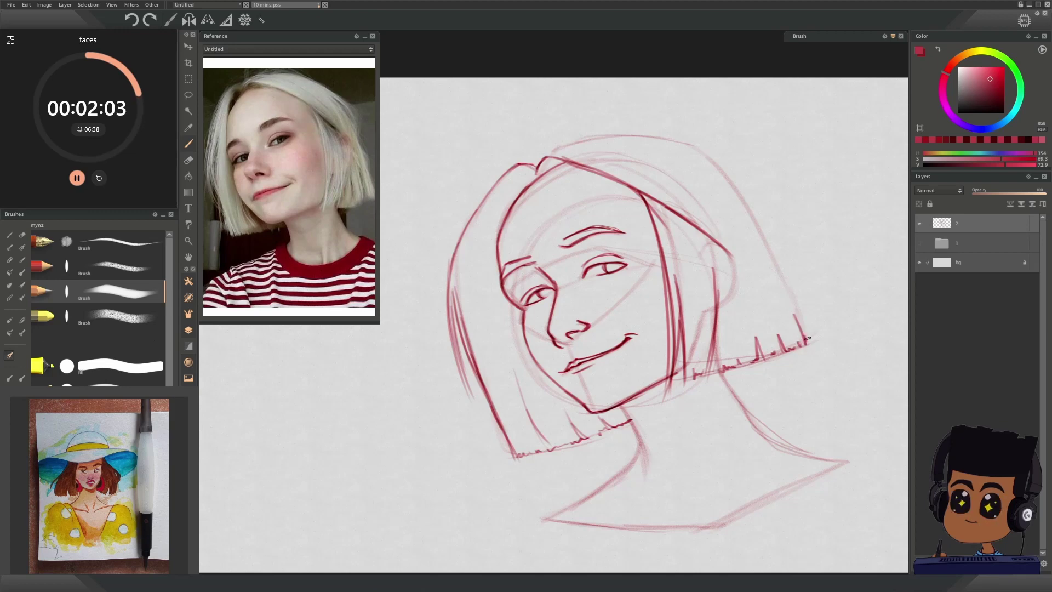
key(ctrl+z)
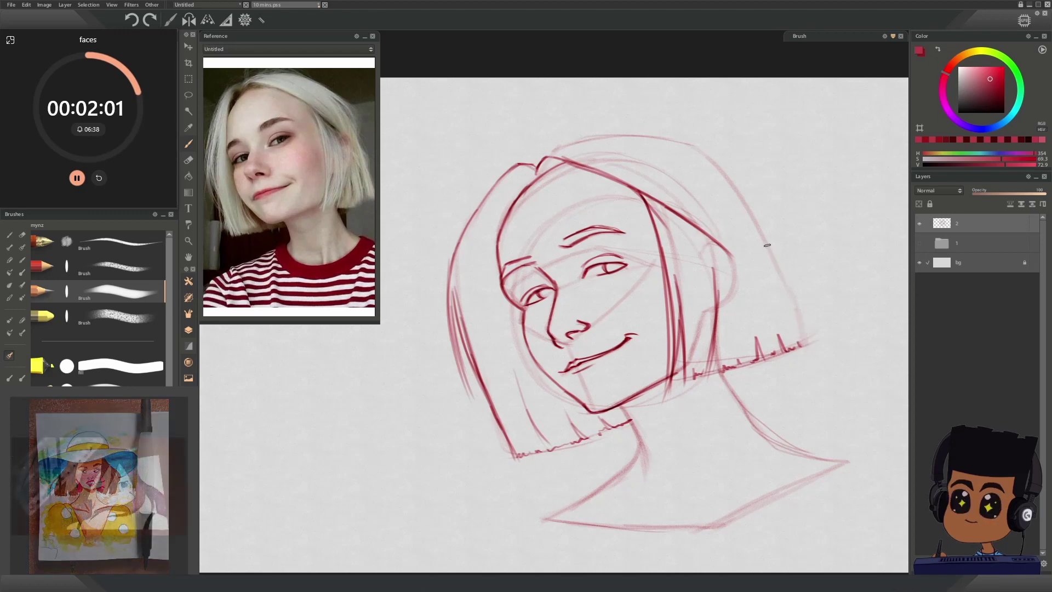
- Line the lower back edge of the bob down to the hem corner with one inner strand, undoing the surplus strokes
drag(774, 270, 832, 348)
key(ctrl+z)
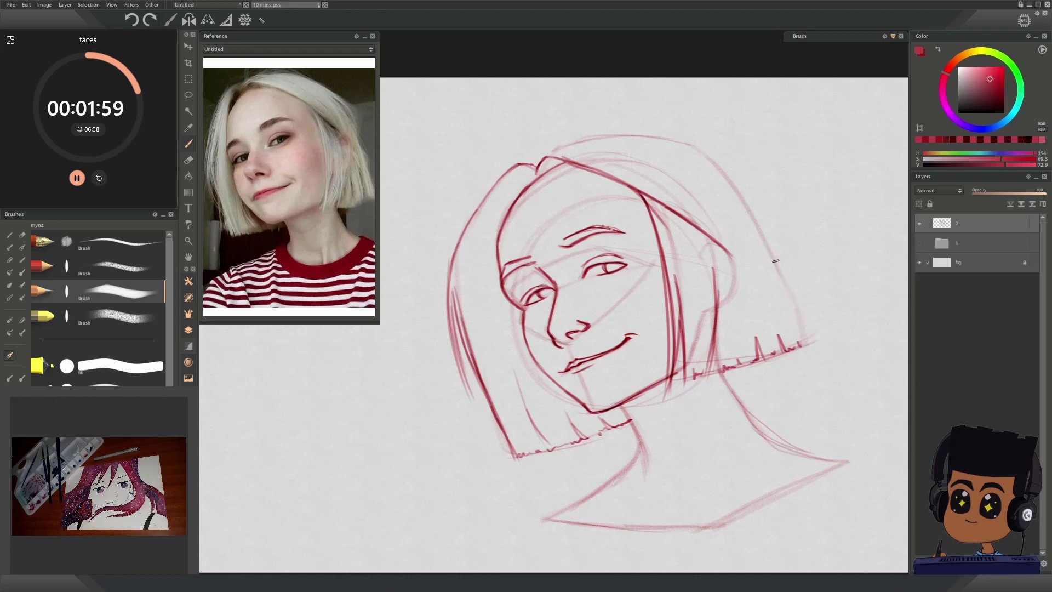
drag(767, 249, 823, 336)
drag(759, 285, 784, 321)
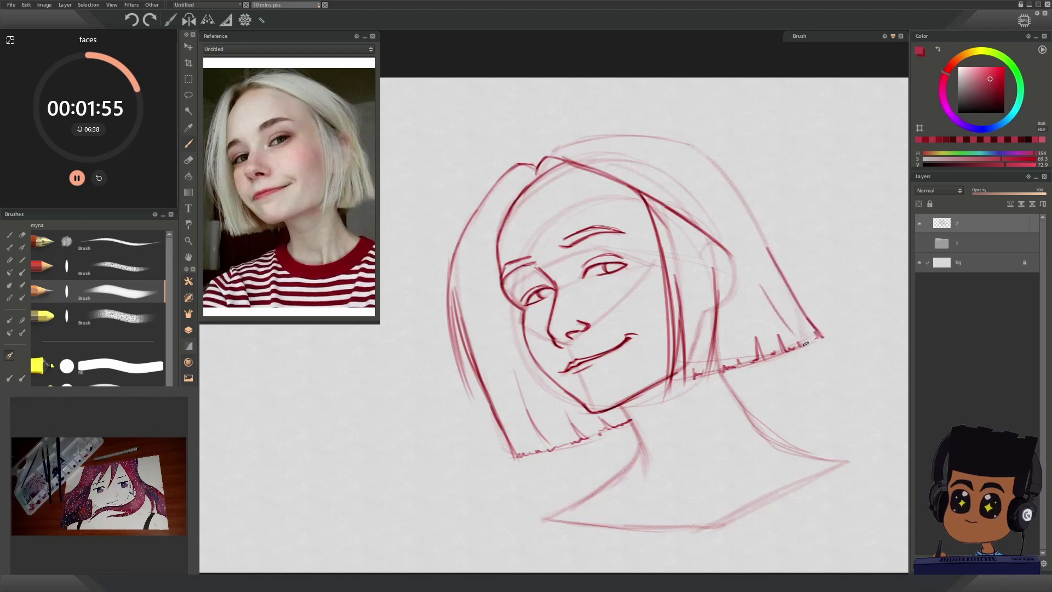
drag(740, 294, 755, 334)
drag(729, 296, 737, 343)
key(ctrl+z)
key(ctrl+z)
- Line the top of the hair from the parting over the crown and down the back to the lower back edge
drag(564, 145, 669, 139)
drag(568, 138, 701, 148)
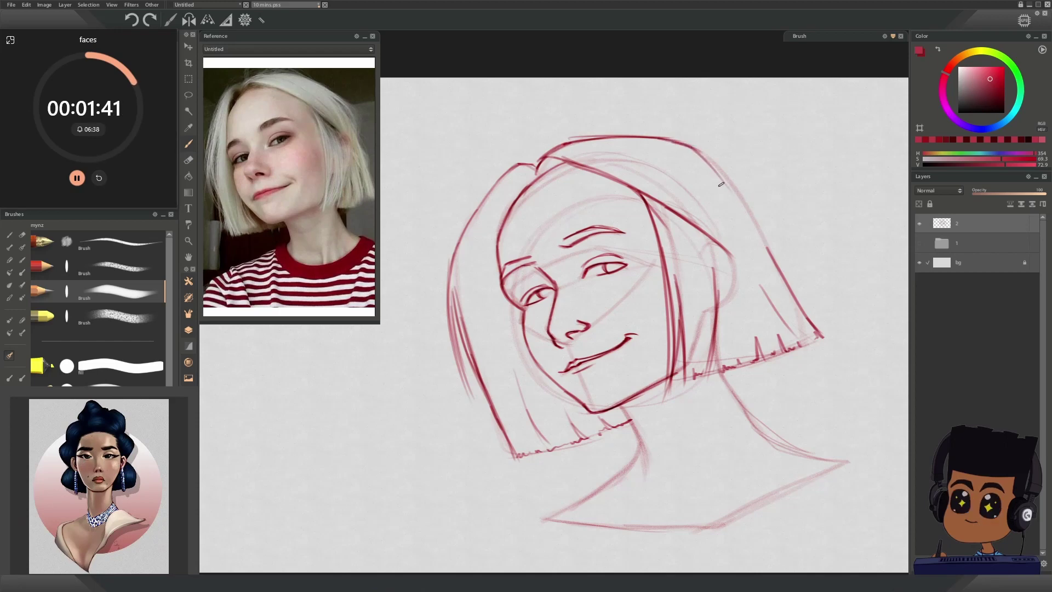
drag(721, 184, 766, 239)
mouse_move(662, 139)
mouse_down()
mouse_move(755, 202)
mouse_move(778, 267)
mouse_up()
drag(722, 181, 781, 274)
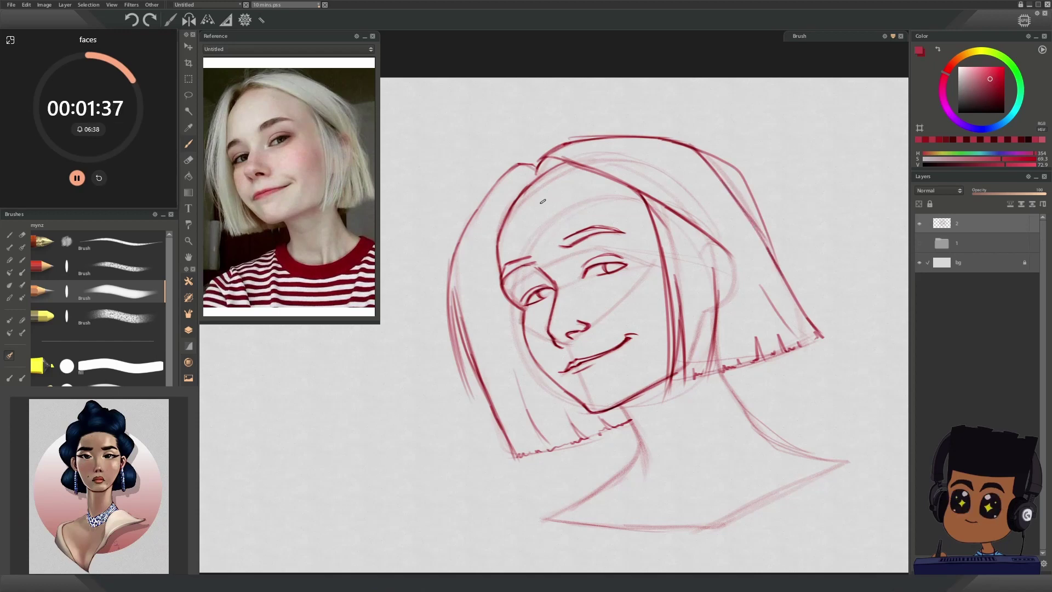
- Shade the eyebrows, irises and lips with the textured marker brush, cleaning up small spots with the eraser
click(130, 322)
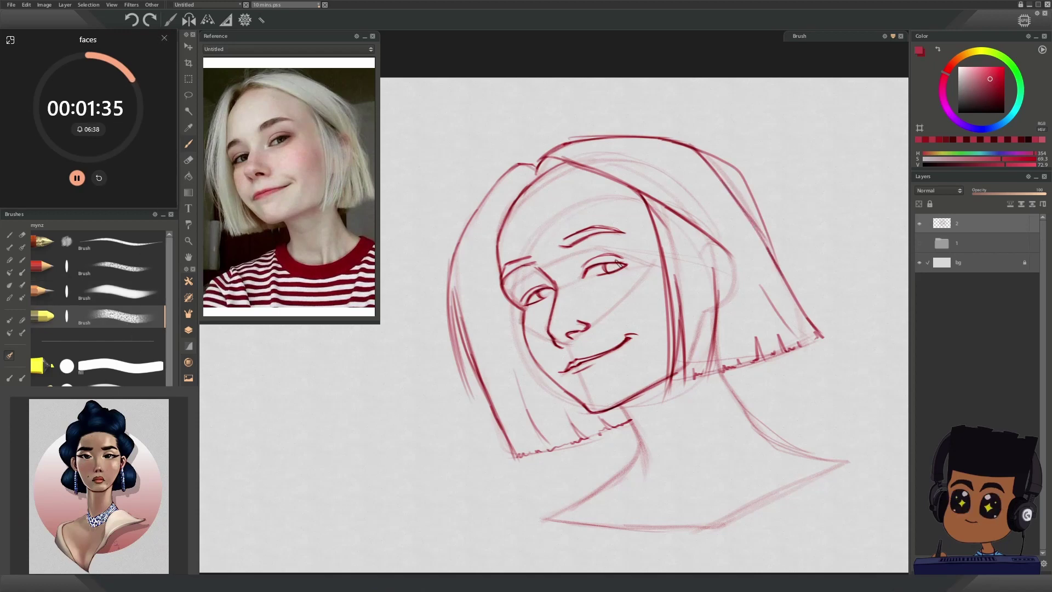
mouse_move(617, 263)
mouse_down()
mouse_move(608, 269)
mouse_move(622, 268)
mouse_up()
mouse_move(583, 240)
mouse_down()
mouse_move(615, 231)
mouse_move(561, 244)
mouse_up()
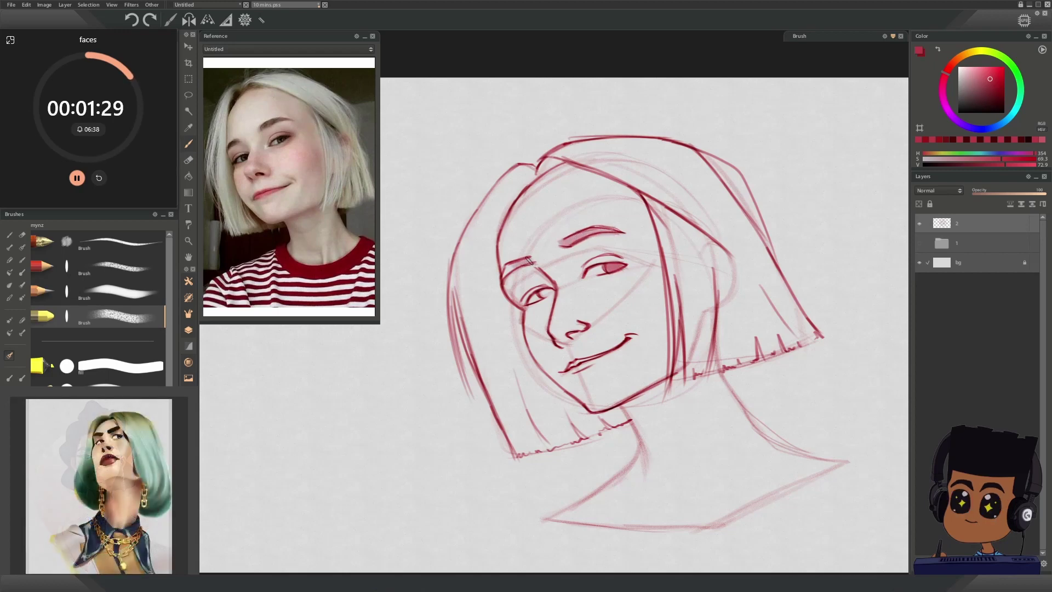
mouse_move(510, 266)
mouse_down()
mouse_move(507, 286)
mouse_move(550, 291)
mouse_up()
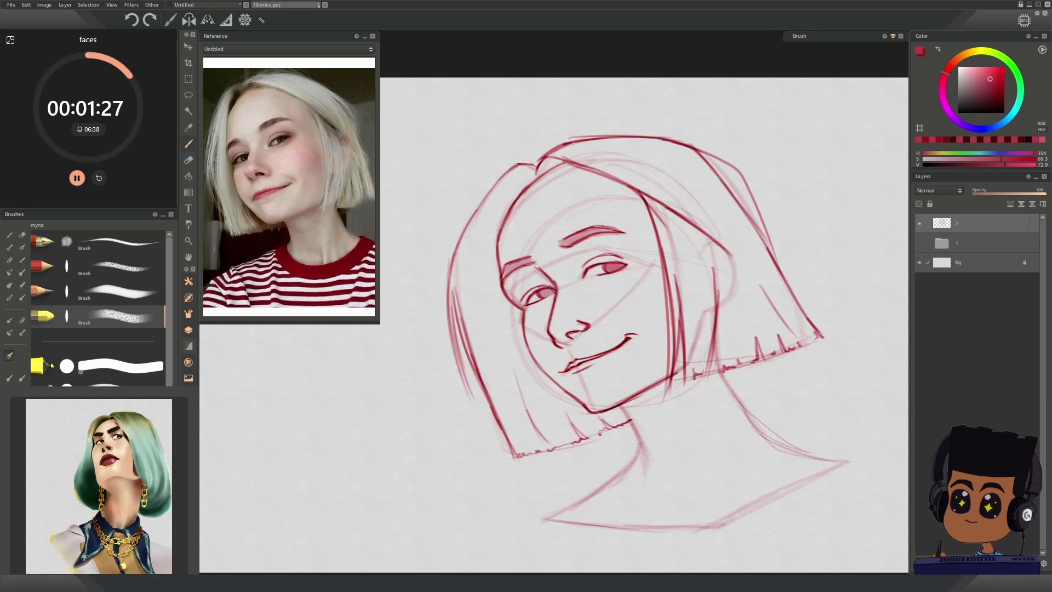
drag(578, 362, 571, 366)
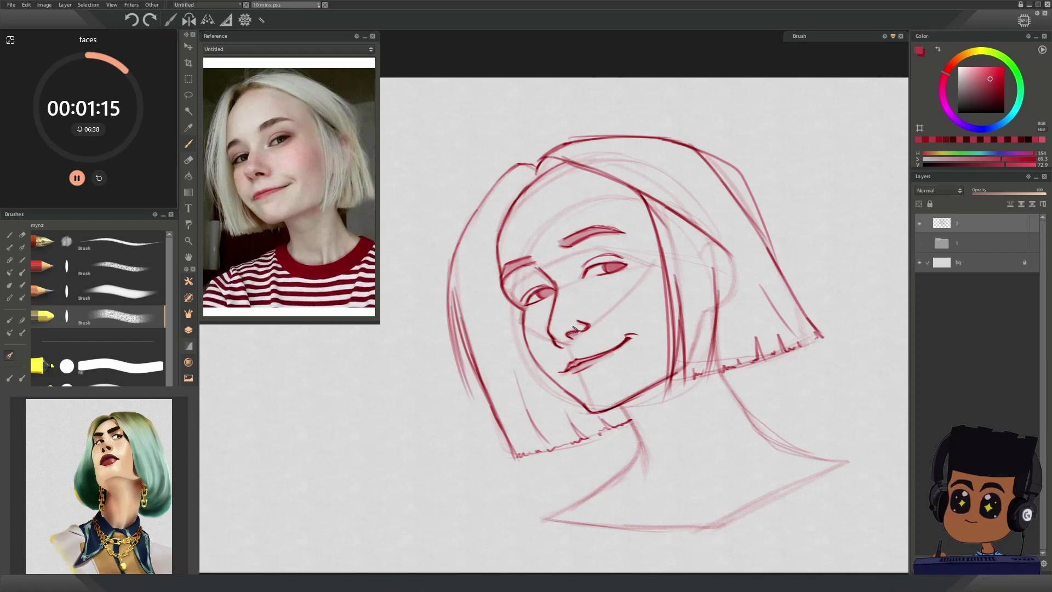
key(e)
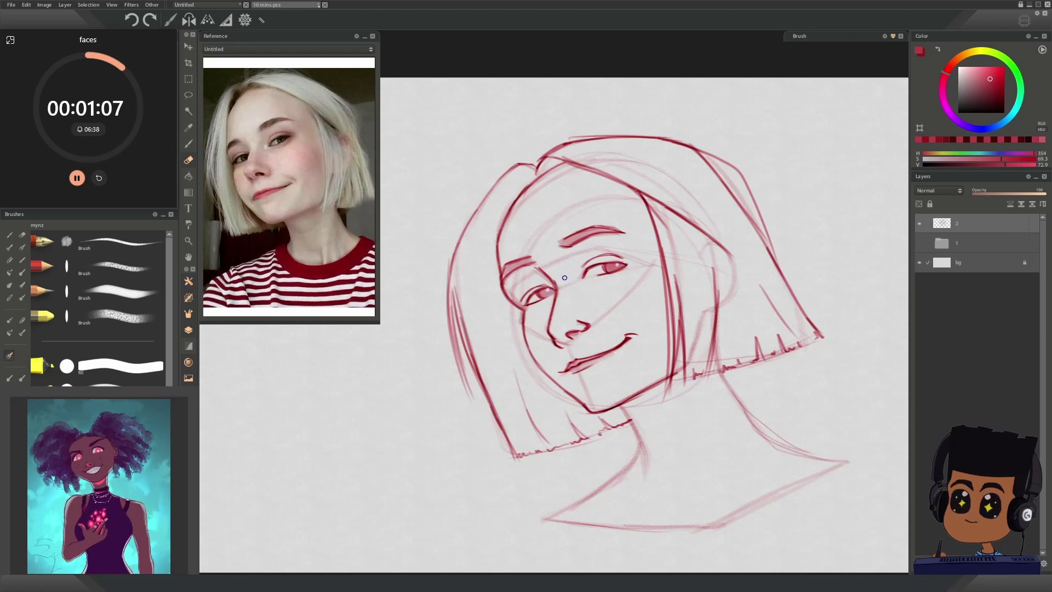
key(b)
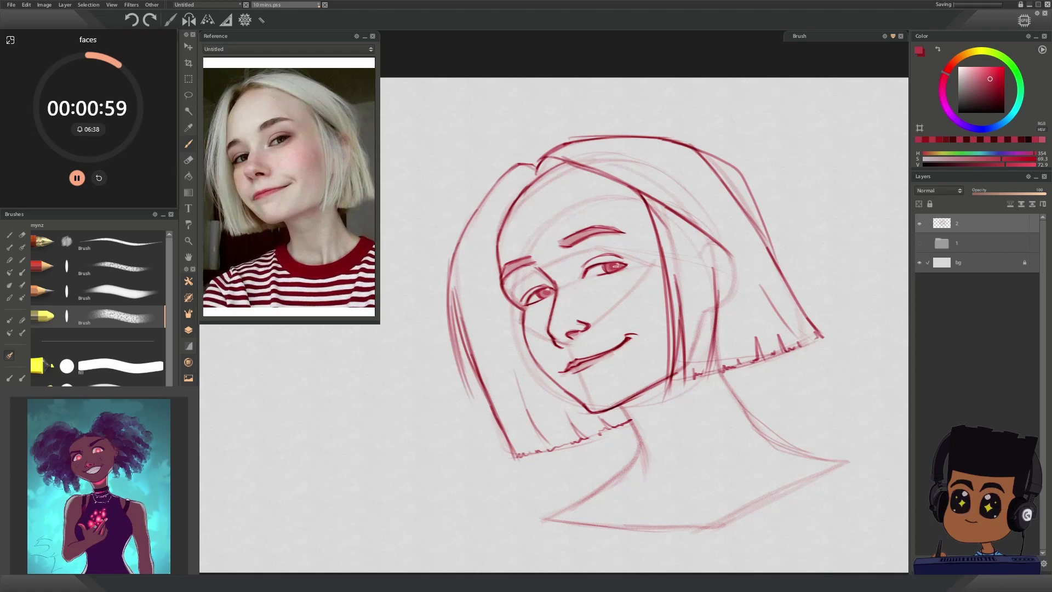
key(e)
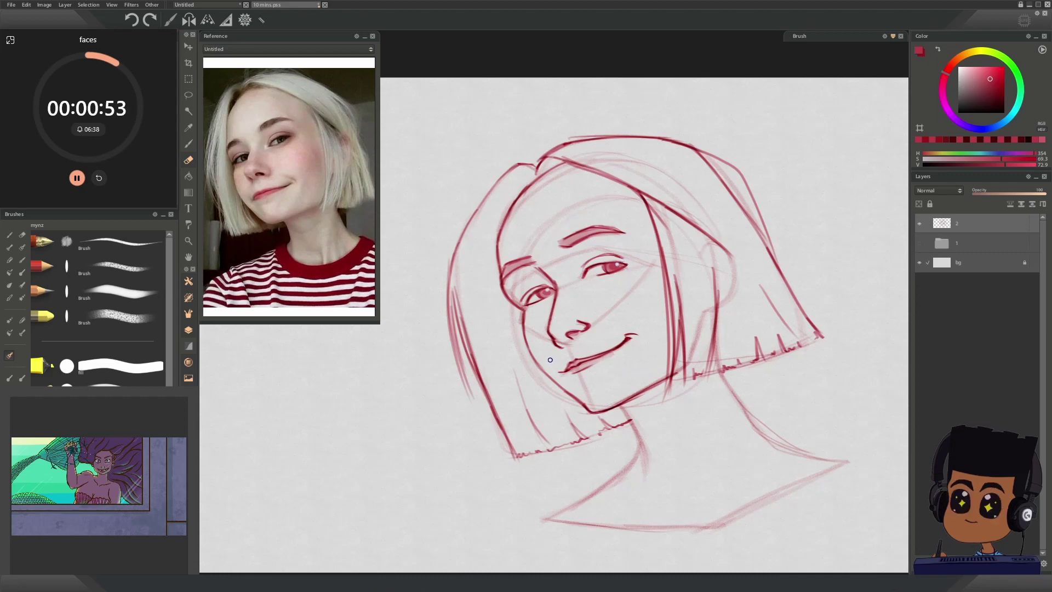
- Darken the upper lash lines of both eyes and reinforce the far eyebrow with the smooth pencil brush
click(137, 295)
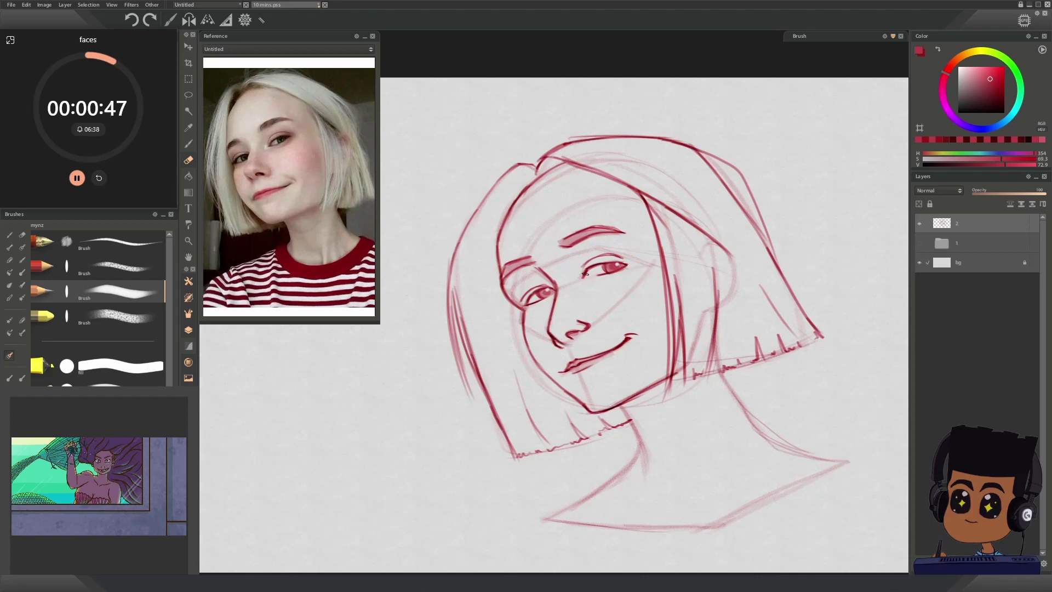
drag(591, 267, 634, 261)
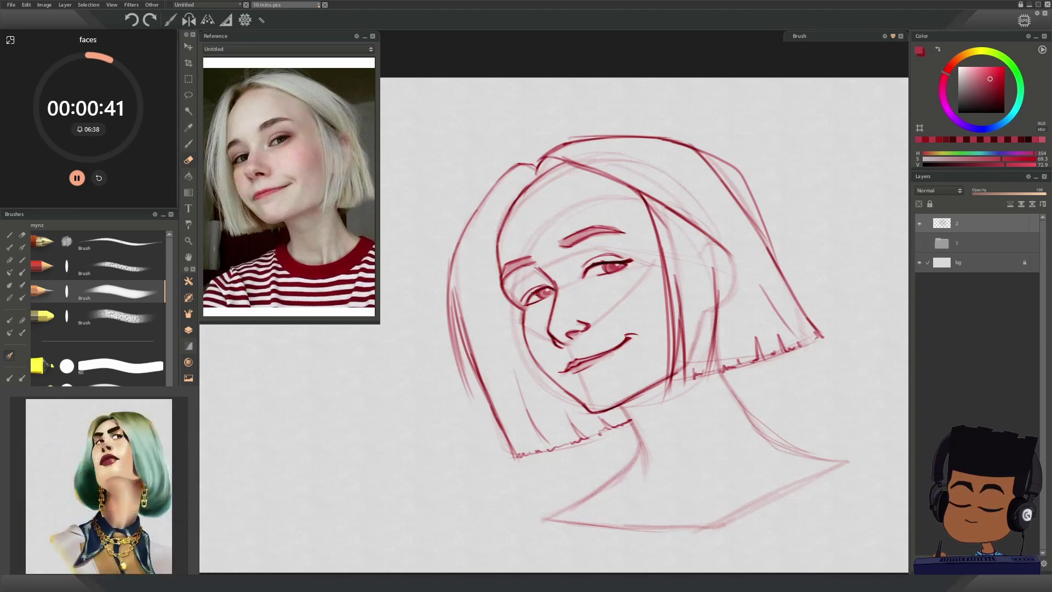
drag(541, 288, 529, 298)
drag(534, 263, 503, 281)
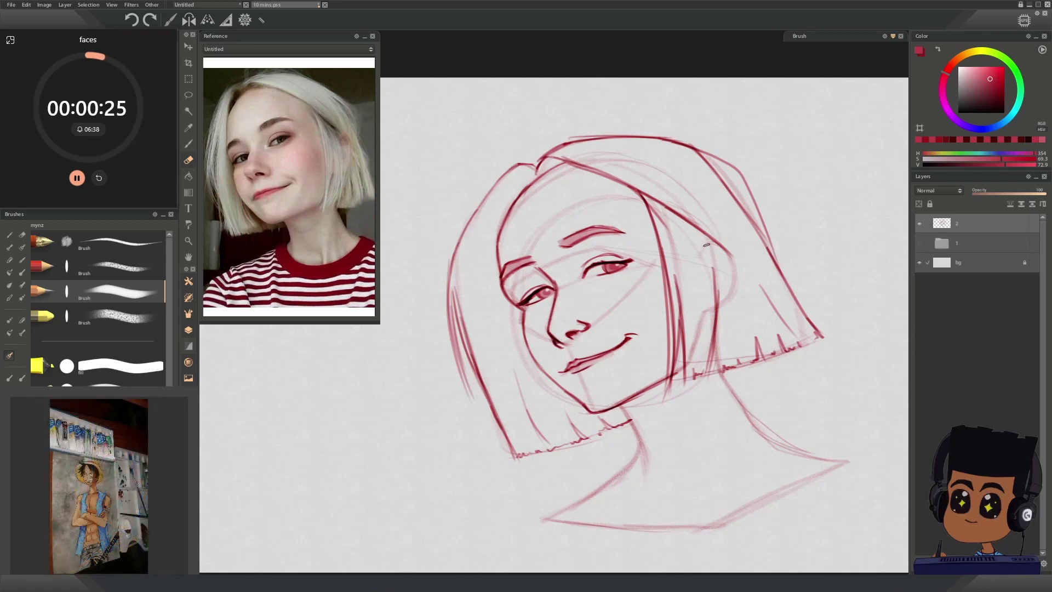
- Thicken the hair edge sweeping over the ear and line the strand curving down behind it
mouse_move(700, 229)
mouse_down()
mouse_move(721, 321)
mouse_move(710, 259)
mouse_move(716, 301)
mouse_up()
drag(675, 215, 733, 261)
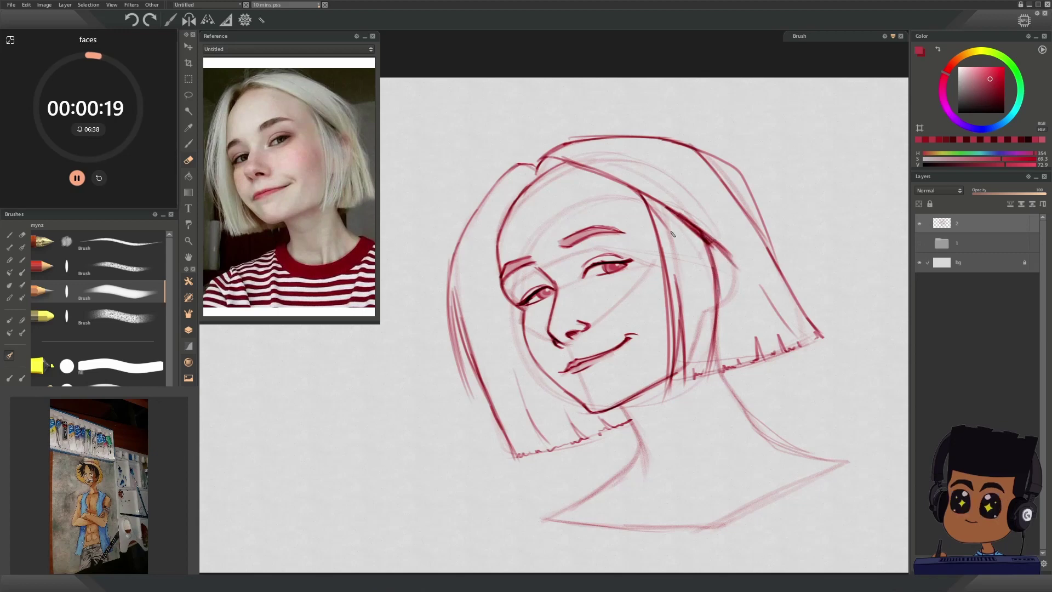
- Line both sides of the neck with darker strokes, running from the hair hem out to the shoulder corners
mouse_move(618, 404)
mouse_down()
mouse_move(647, 465)
mouse_move(546, 523)
mouse_up()
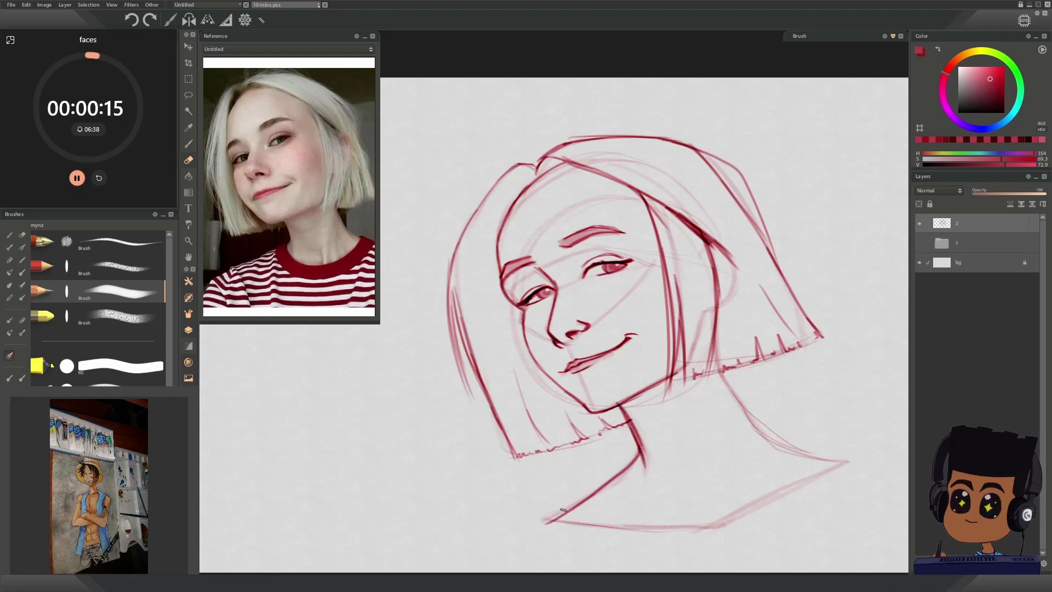
drag(635, 459, 544, 521)
mouse_move(719, 369)
mouse_down()
mouse_move(744, 405)
mouse_move(854, 462)
mouse_move(720, 517)
mouse_up()
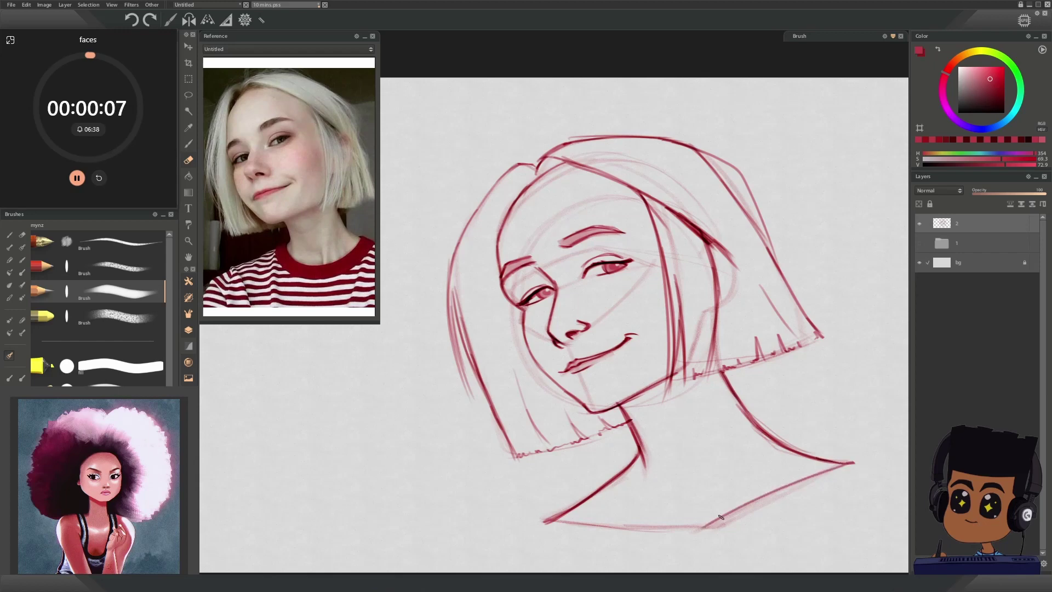
- Undo the surplus strokes at the back shoulder and line the two lower edges of the neckline with darker strokes
key(ctrl+z)
key(ctrl+z)
drag(849, 461, 709, 534)
drag(715, 527, 839, 466)
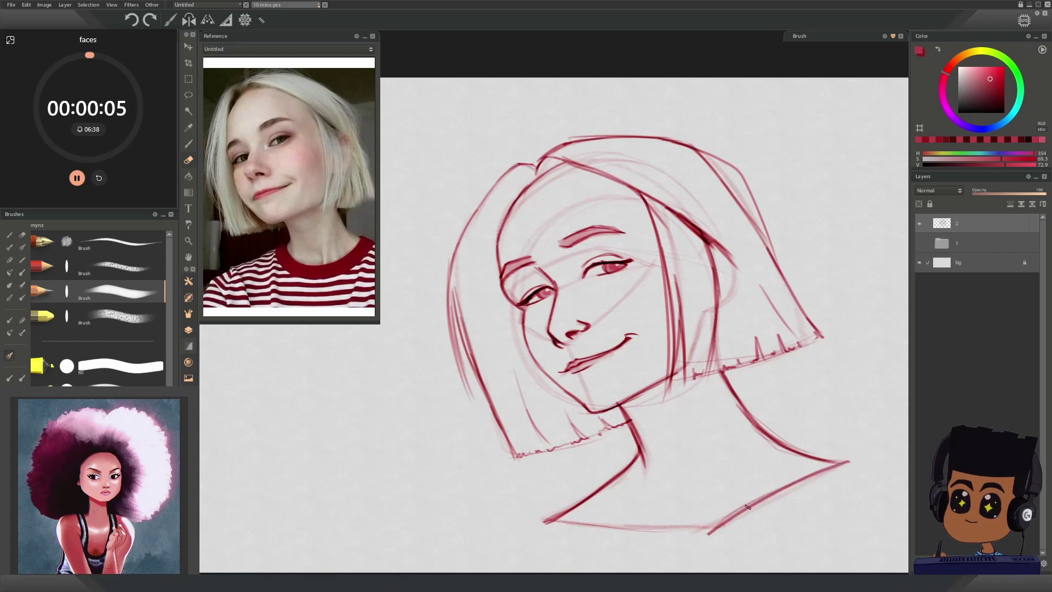
mouse_move(547, 521)
mouse_down()
mouse_move(718, 531)
mouse_move(544, 521)
mouse_up()
drag(624, 522, 711, 527)
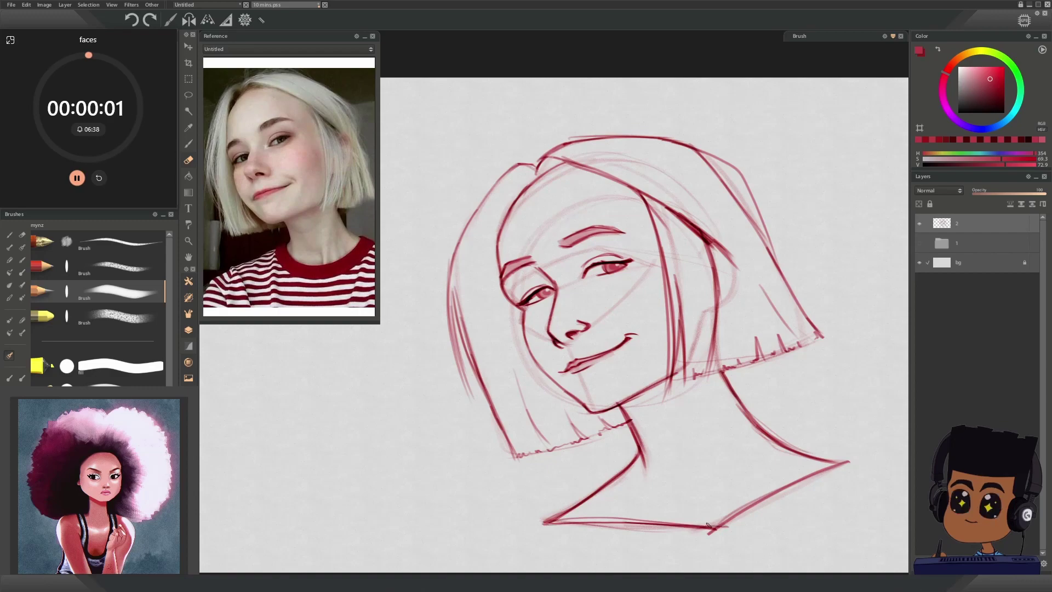